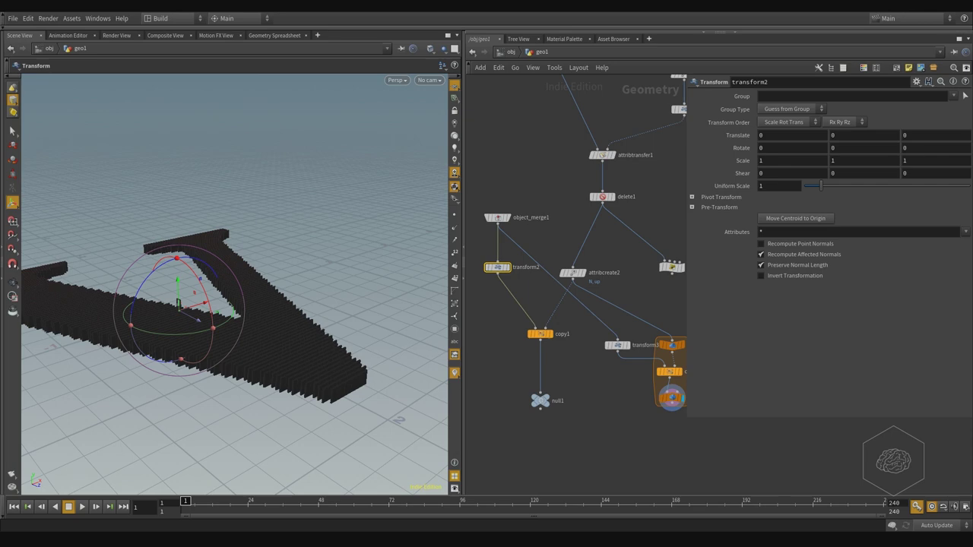
Set the Z rotation of transform2 to 50.
mouse_move(492, 268)
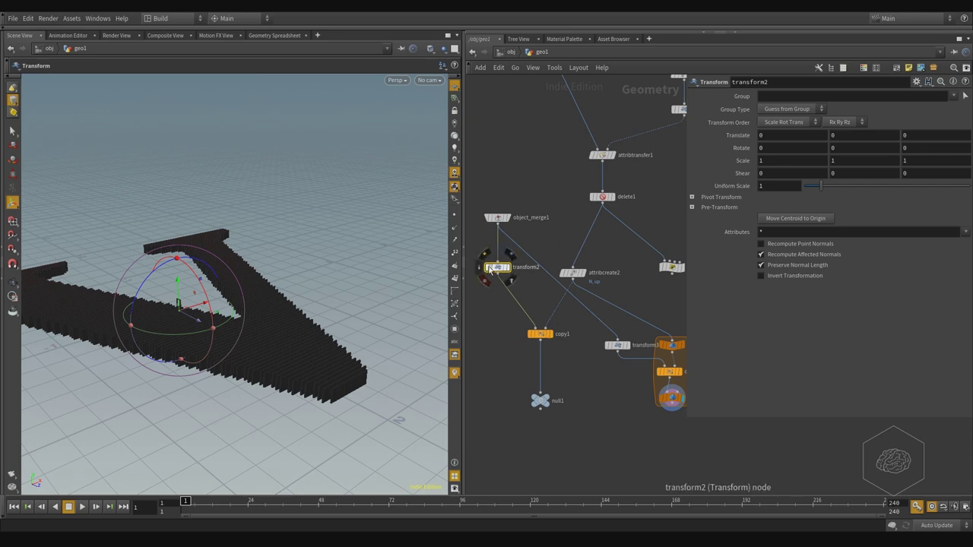
click(910, 148)
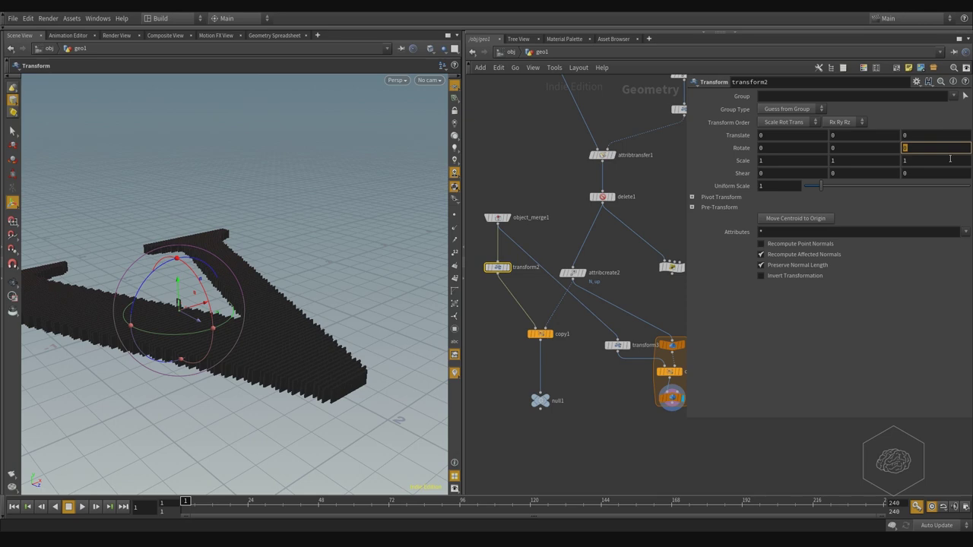
text(50)
key(Return)
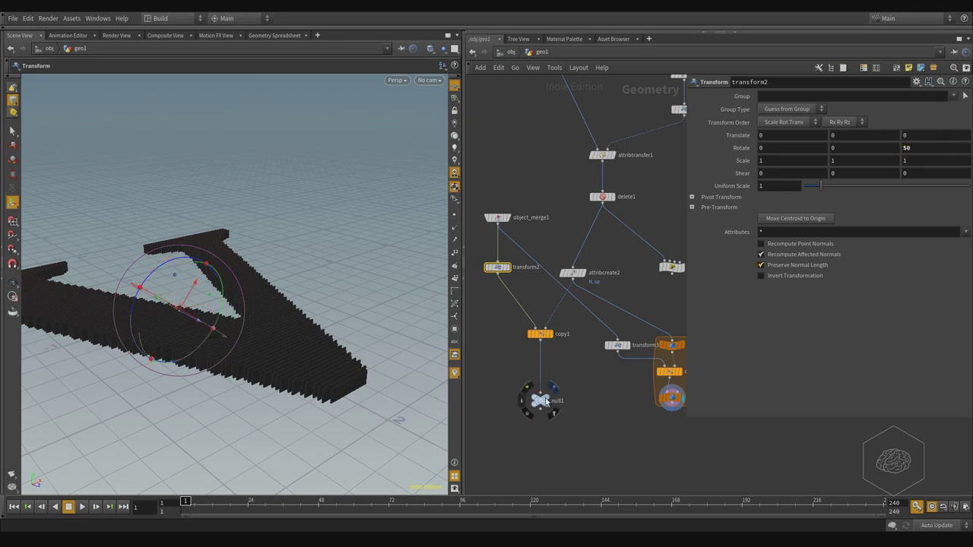
Display the output of null1 and examine the rotated copies up close from another angle.
click(540, 400)
alt+drag(335, 295, 229, 303)
scroll(342, 316, up, 3)
key(Escape)
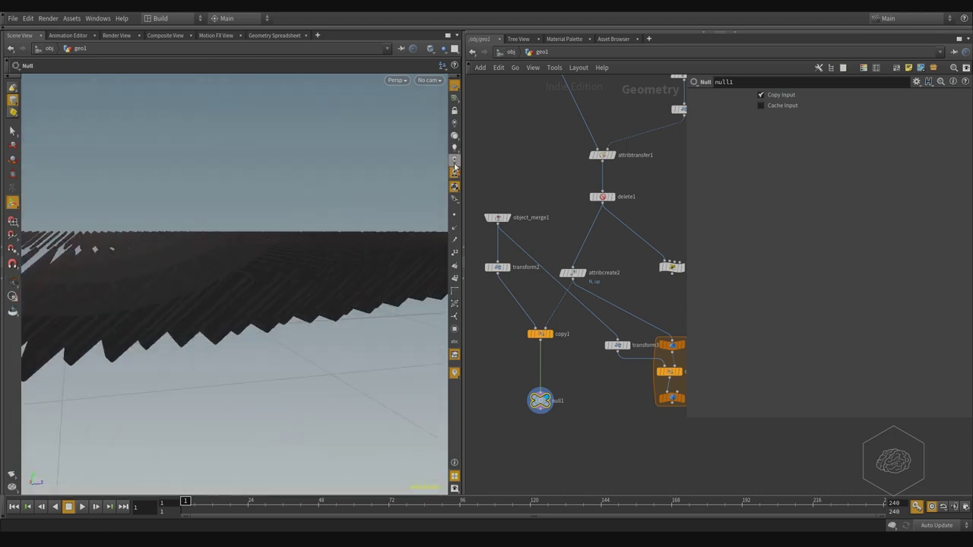
key(Escape)
drag(275, 214, 202, 284)
Drive the Z rotation of transform2 with the expression $FF.
click(497, 268)
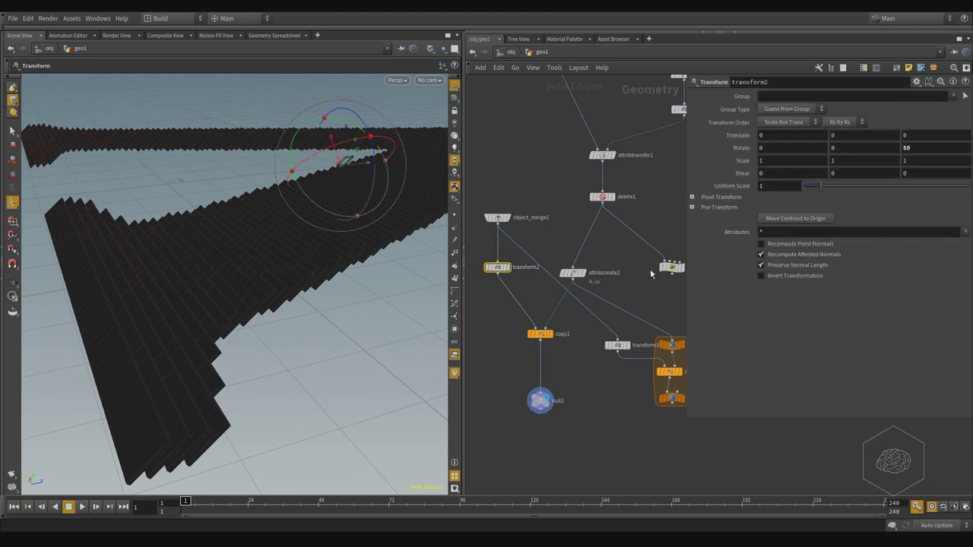
click(926, 149)
text($FF)
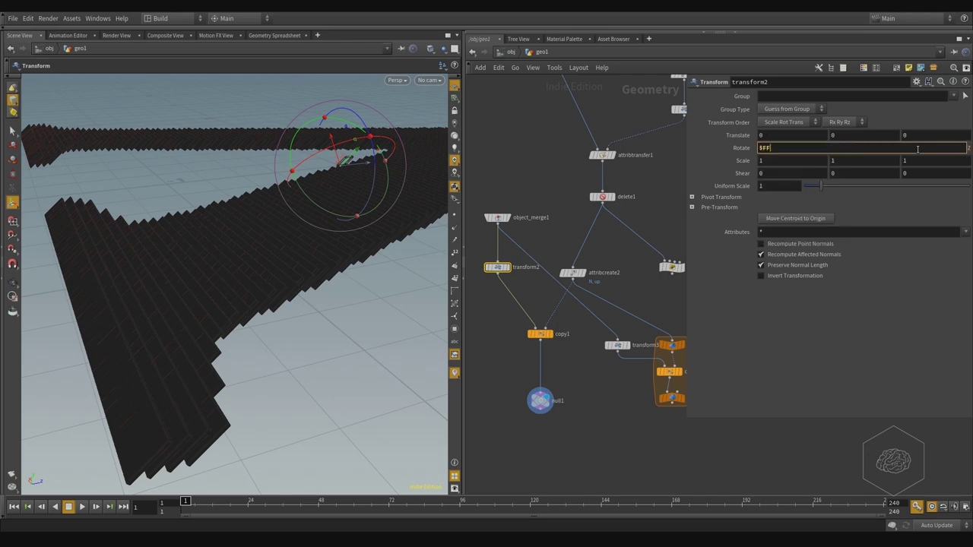
key(Return)
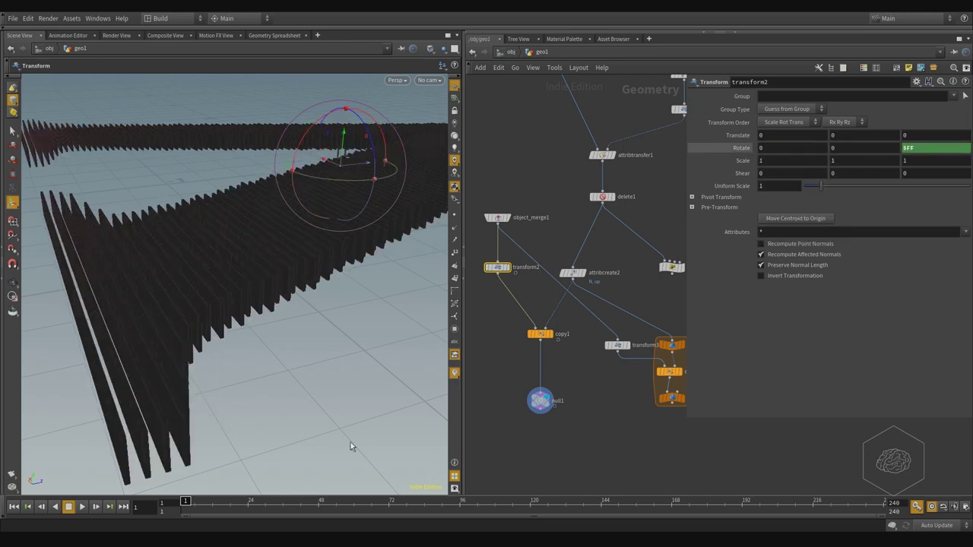
Advance the timeline from frame 1 to frame 12 and examine how the copies rotate over time.
click(188, 501)
drag(188, 501, 194, 501)
key(space)
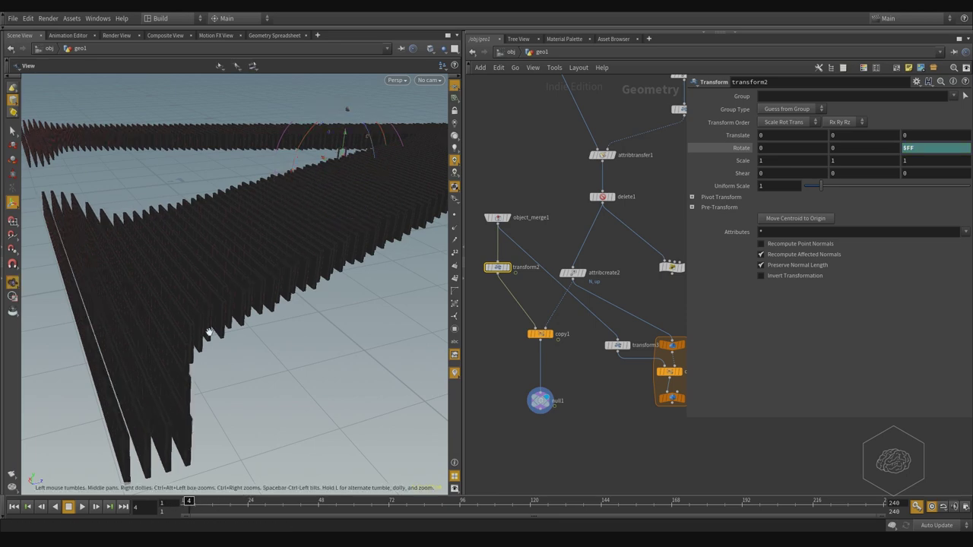
drag(209, 333, 318, 318)
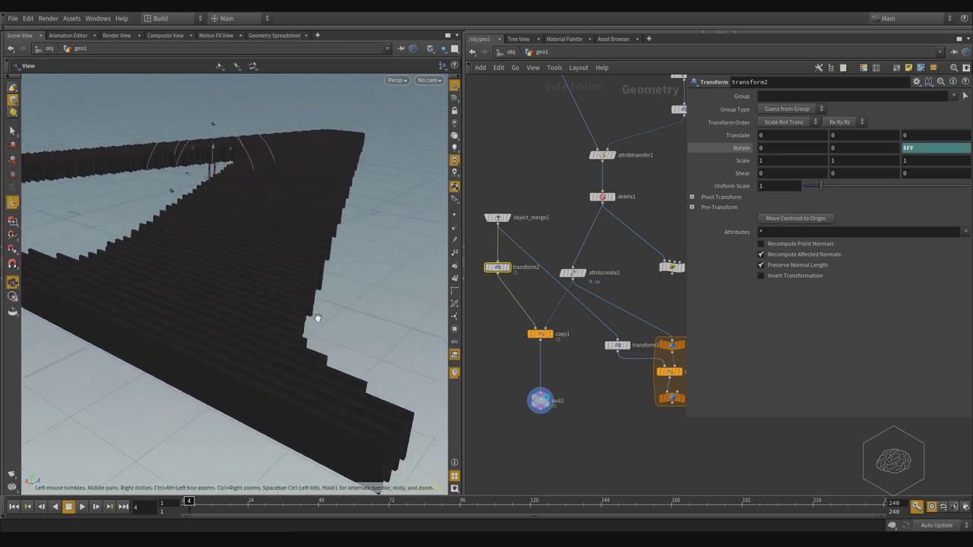
key(Return)
key(Right)
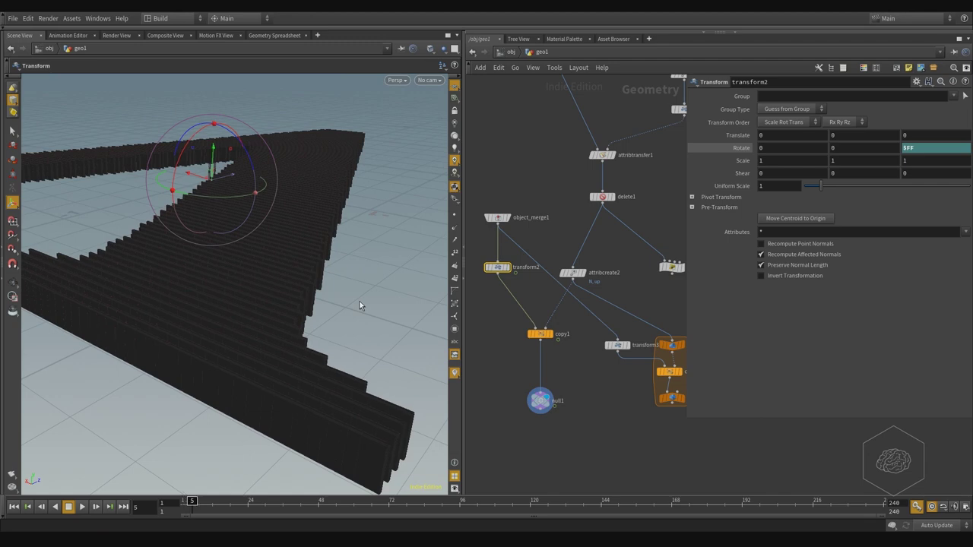
key(Right)
key(Right)
key(Right)
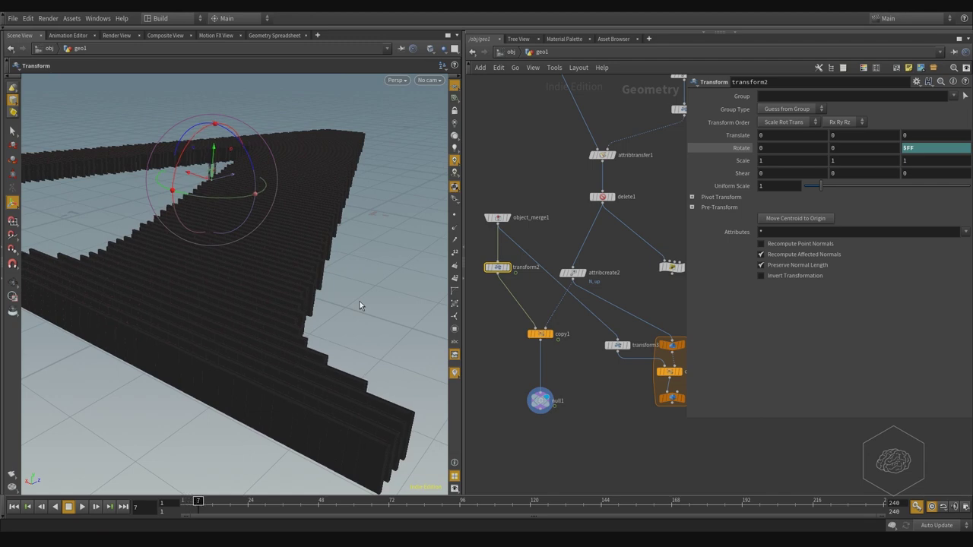
key(Right)
key(Right)
key(Right)
key(Right)
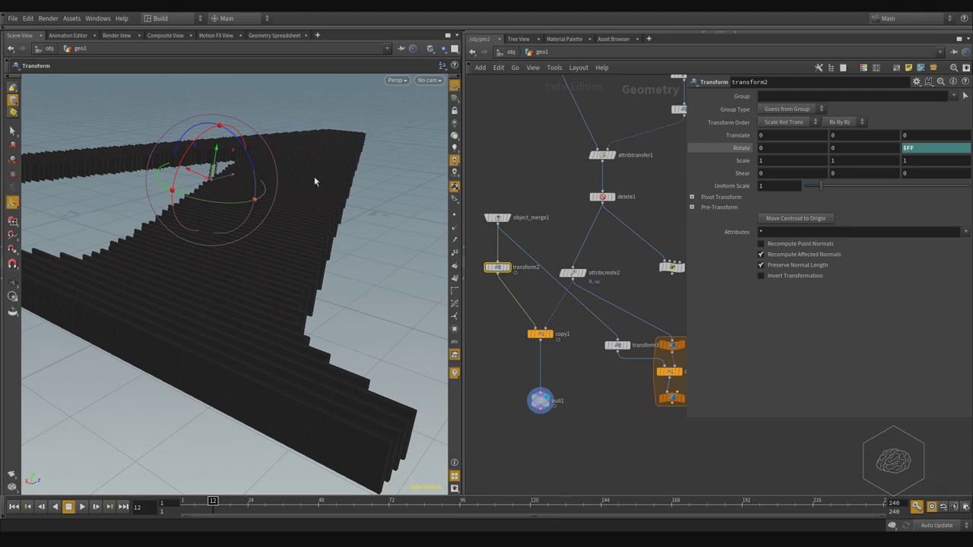
Replace the Z rotation expression of transform2 with stamp("../copy1/",GD).
click(932, 148)
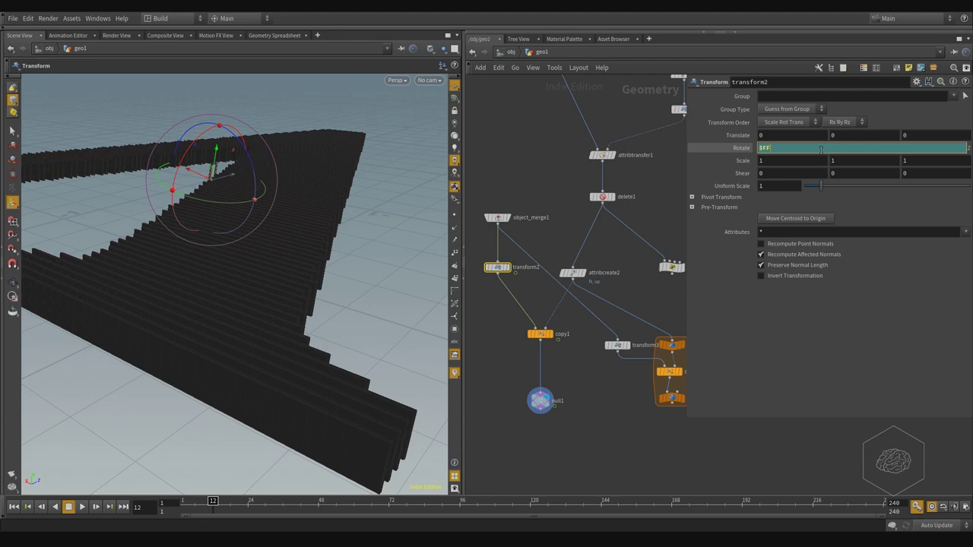
double_click(780, 148)
text(stamp)
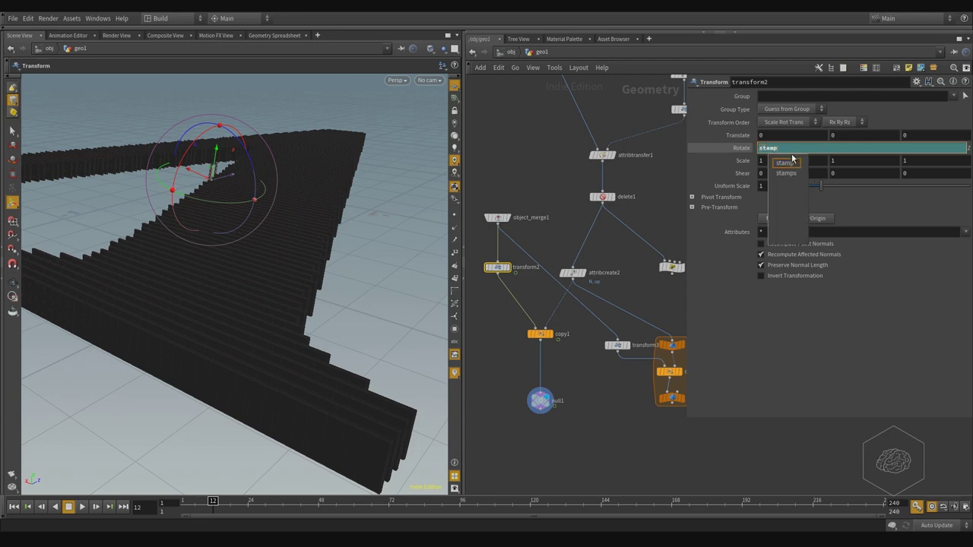
key(Down)
key(Return)
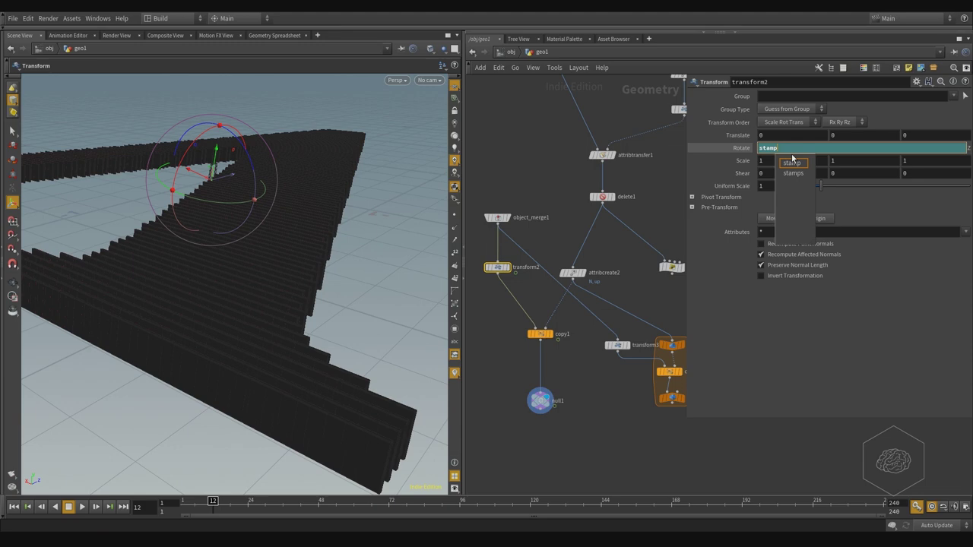
click(792, 158)
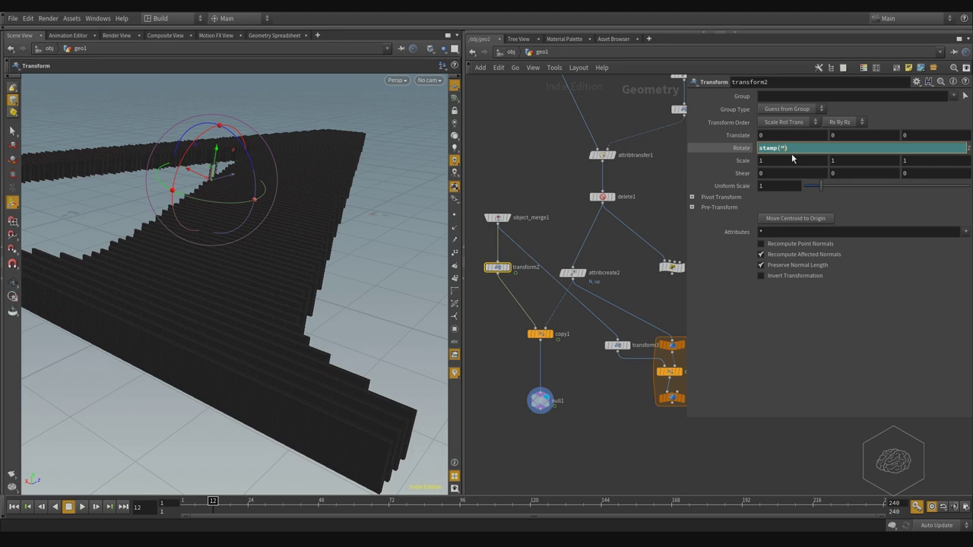
text("../copy)
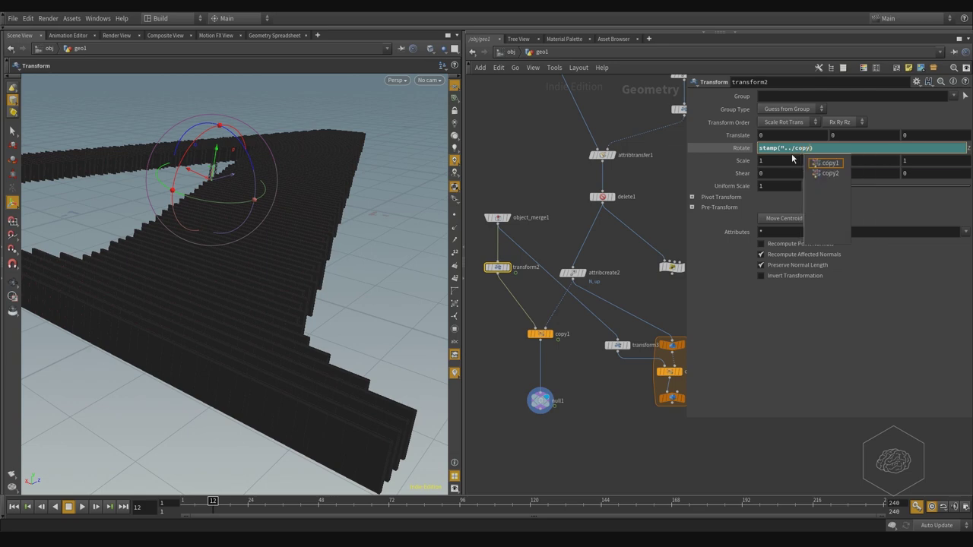
text(1/)
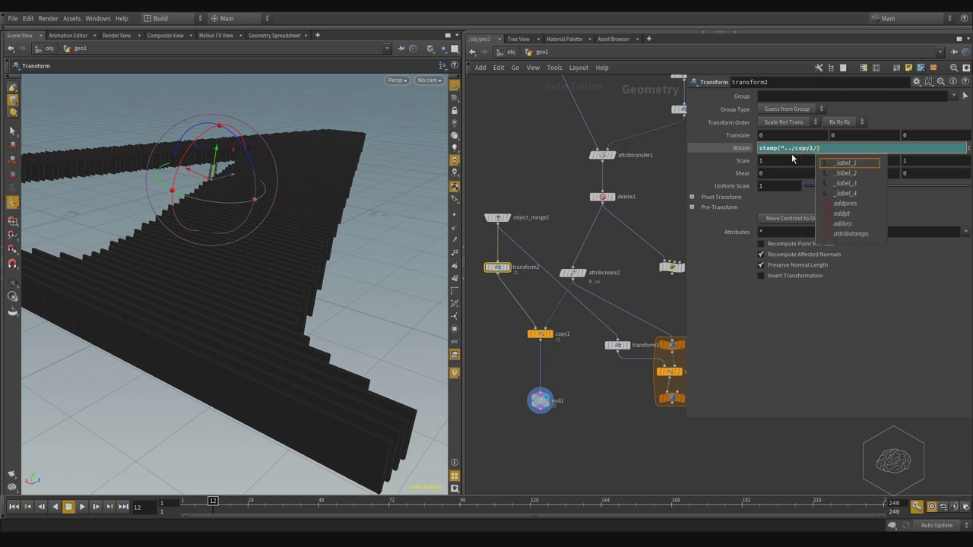
text(")
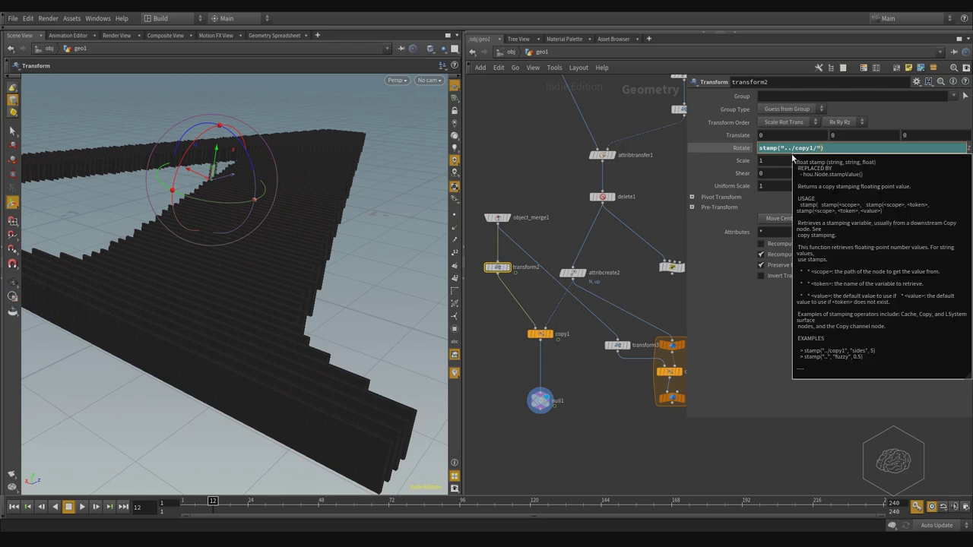
text(,GD)
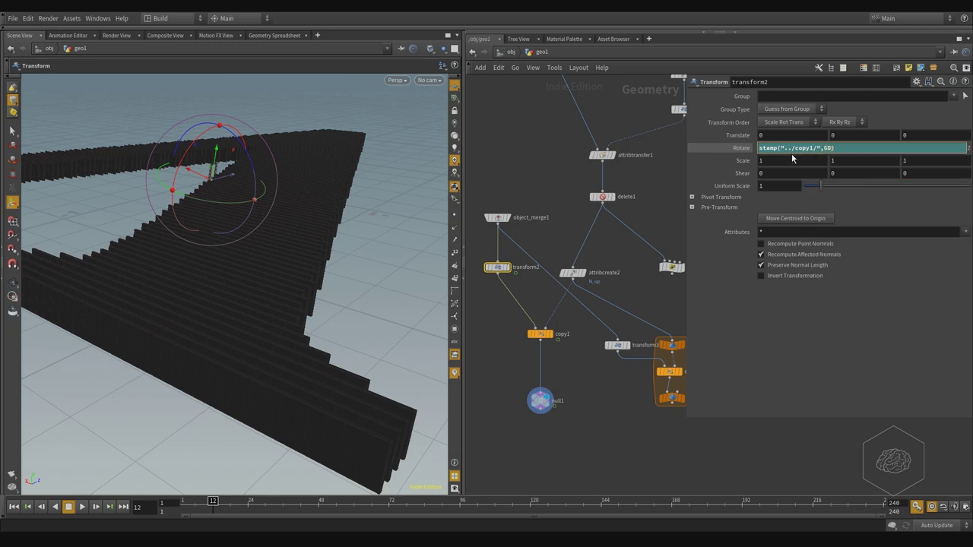
Check the stamp variable name in copy1 and add a default value of 0 to transform2's Z rotation stamp expression.
click(540, 333)
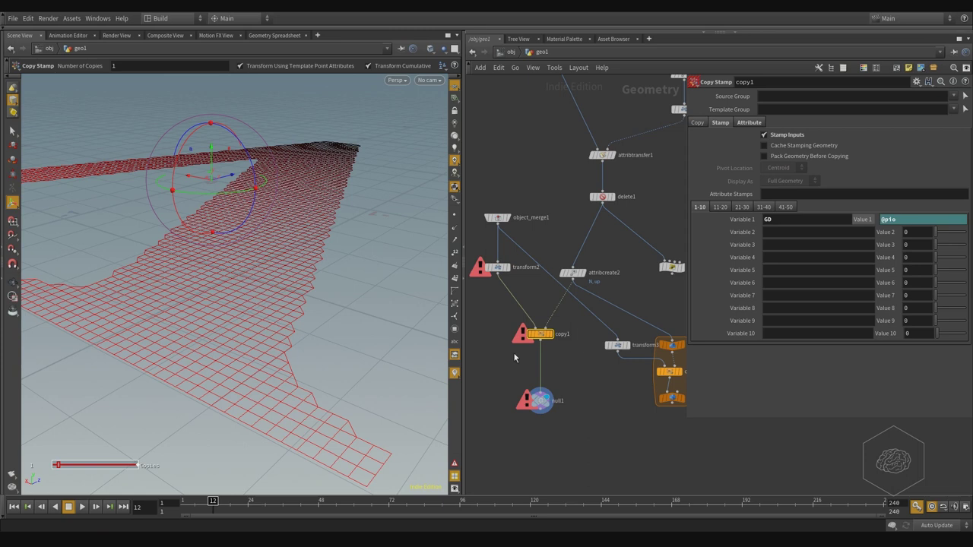
click(498, 267)
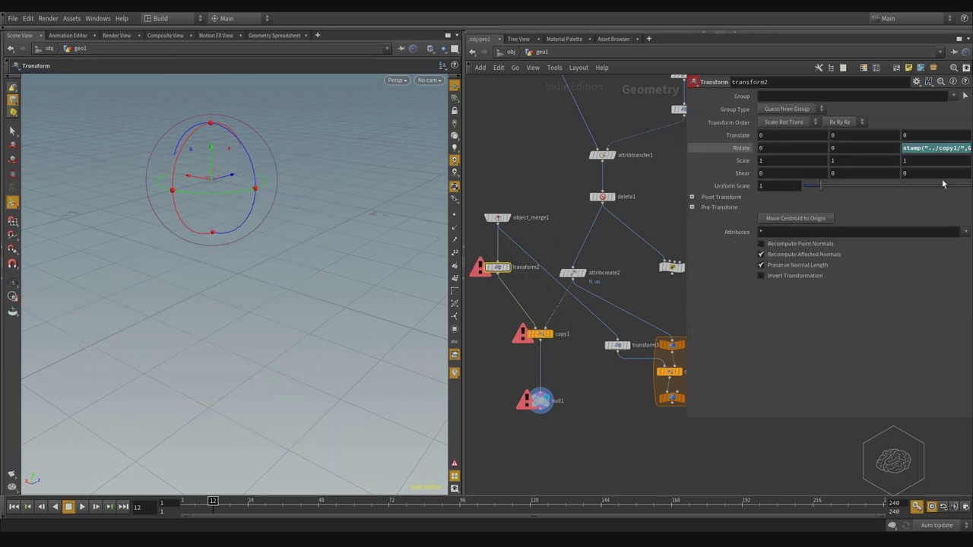
text(,)
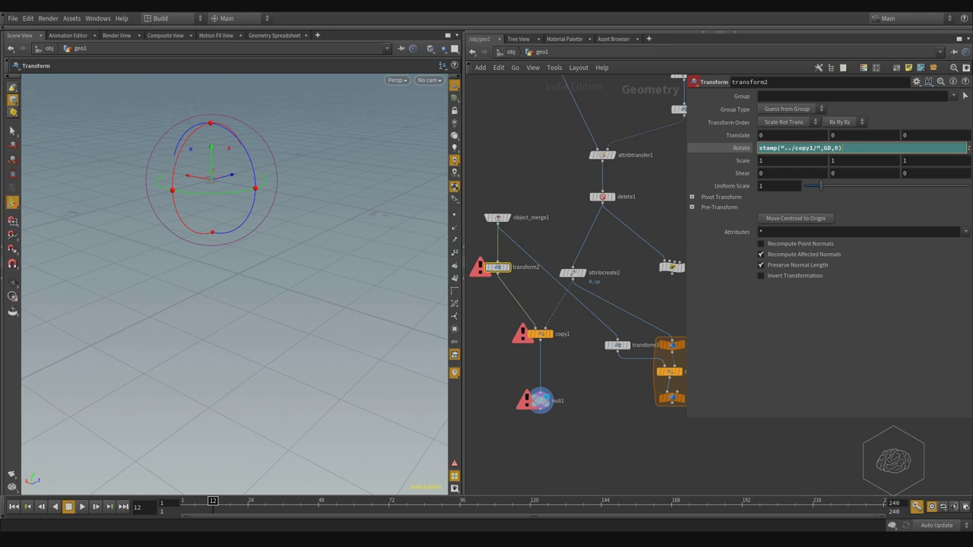
text(0)
key(Return)
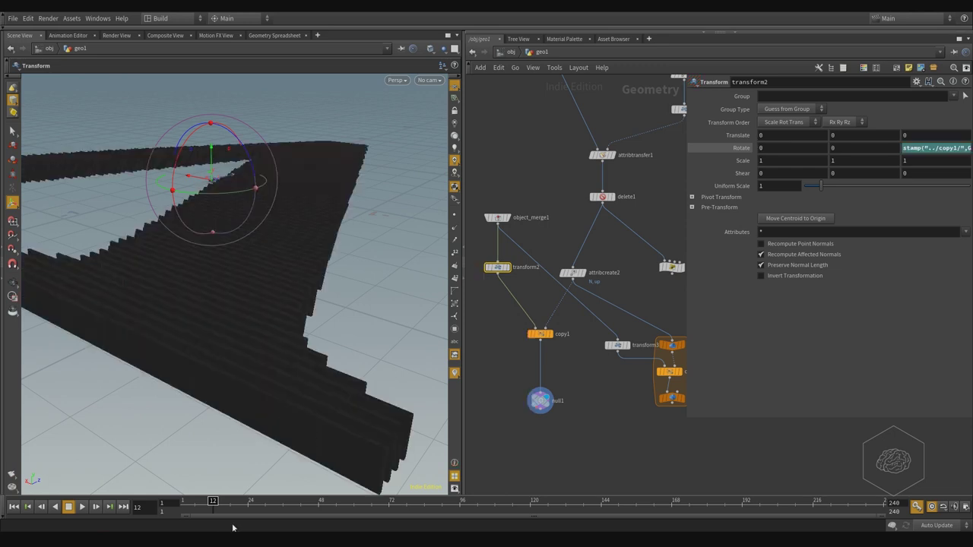
Return to frame 1 and change transform2's Z rotation expression to $FF-stamp("../copy1/",GD,0).
drag(252, 507, 185, 506)
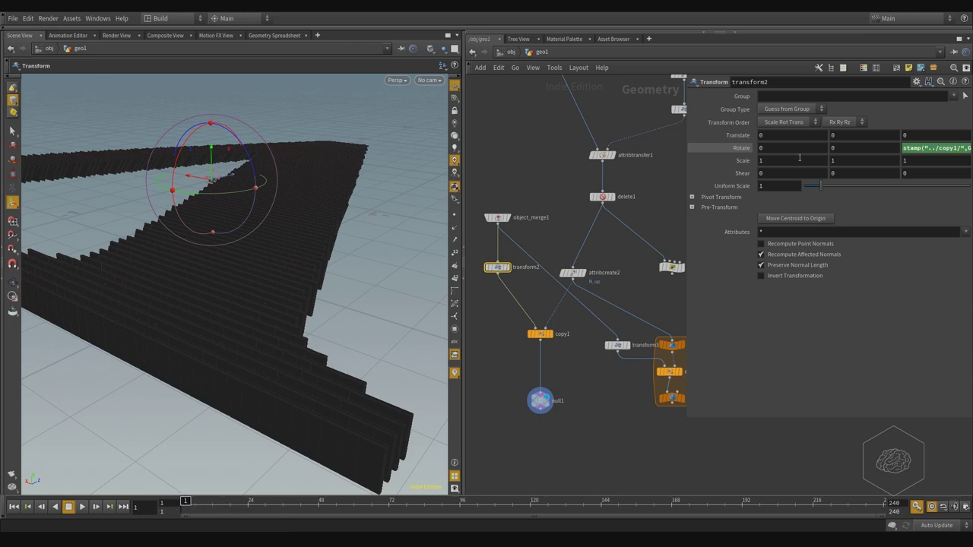
click(923, 149)
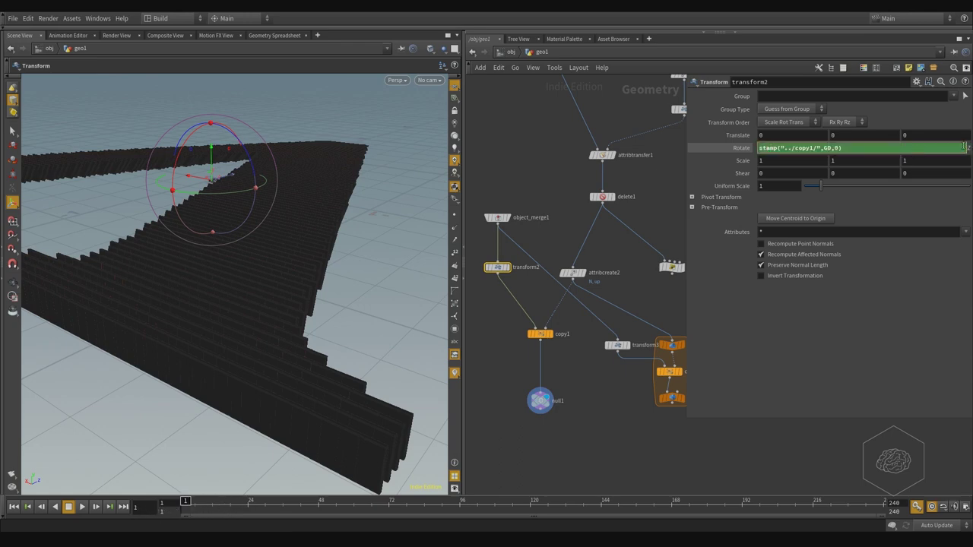
text(fit)
text(-)
key(Return)
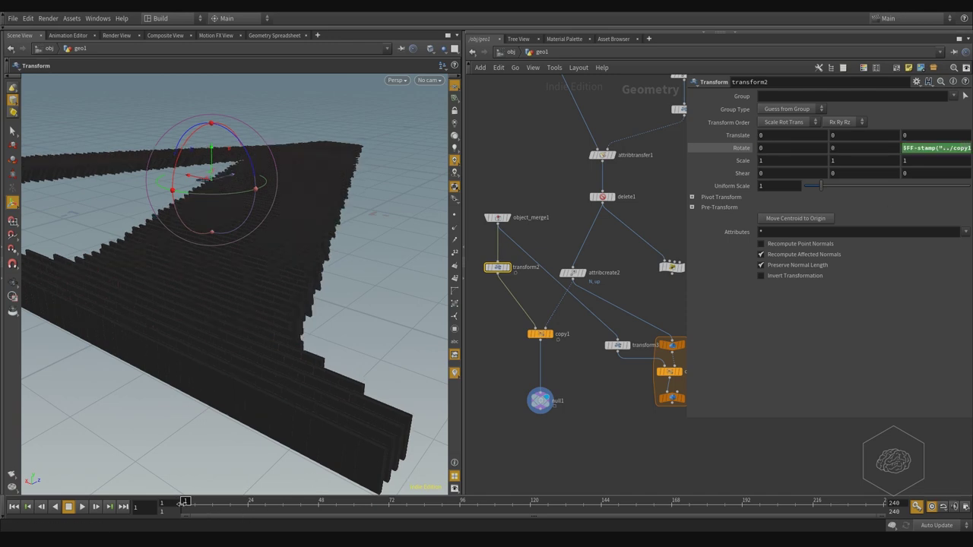
Scrub the timeline to about frame 42 to examine the offset rotation, and return to frame 1.
click(193, 506)
drag(194, 506, 312, 510)
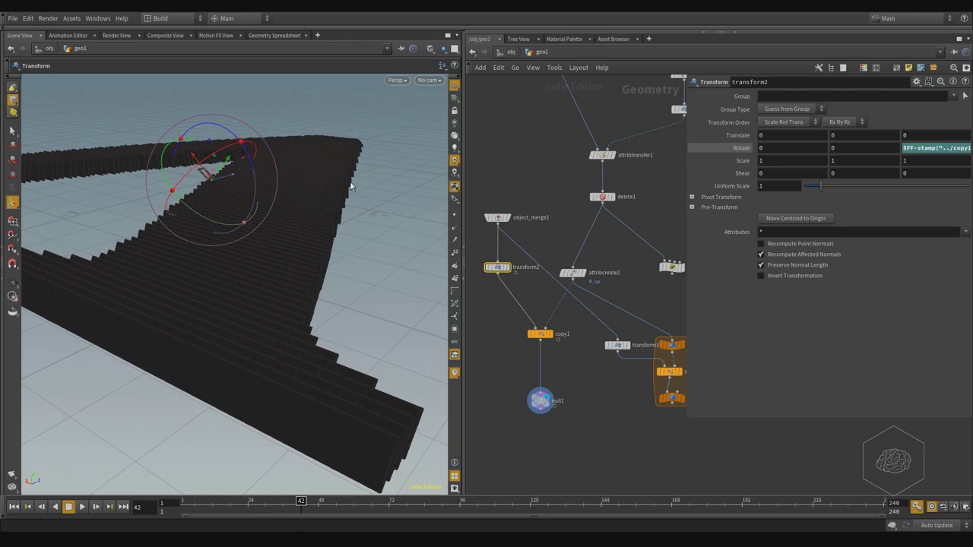
click(222, 511)
drag(171, 506, 158, 508)
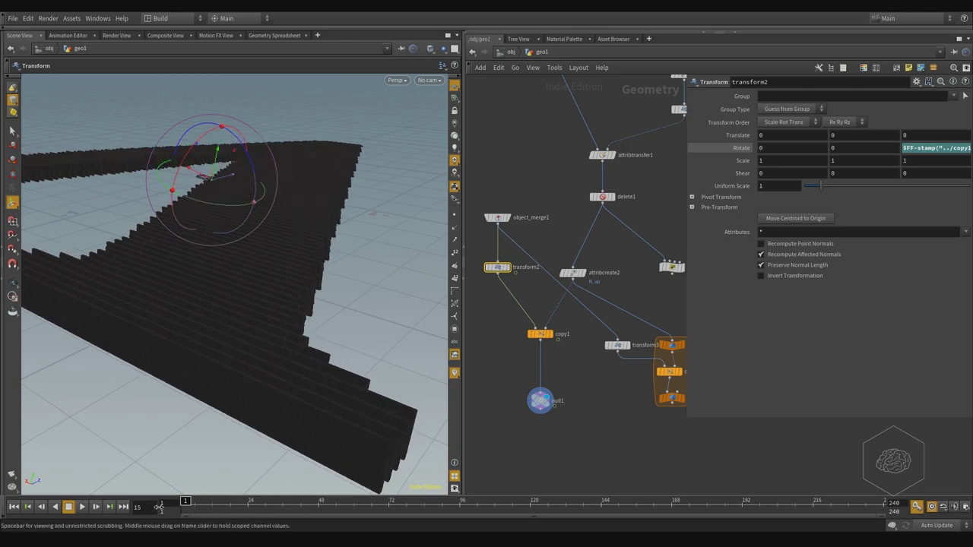
Wrap transform2's Z rotation expression in a fit function, giving fit($FF-stamp("../copy1/",GD,0),1,10,0,-70).
alt+drag(386, 195, 283, 264)
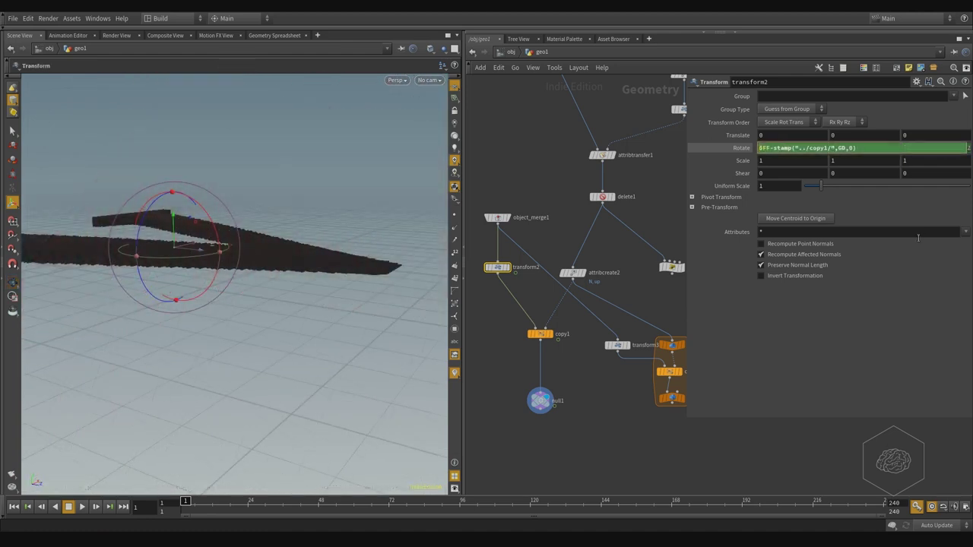
text(fit()
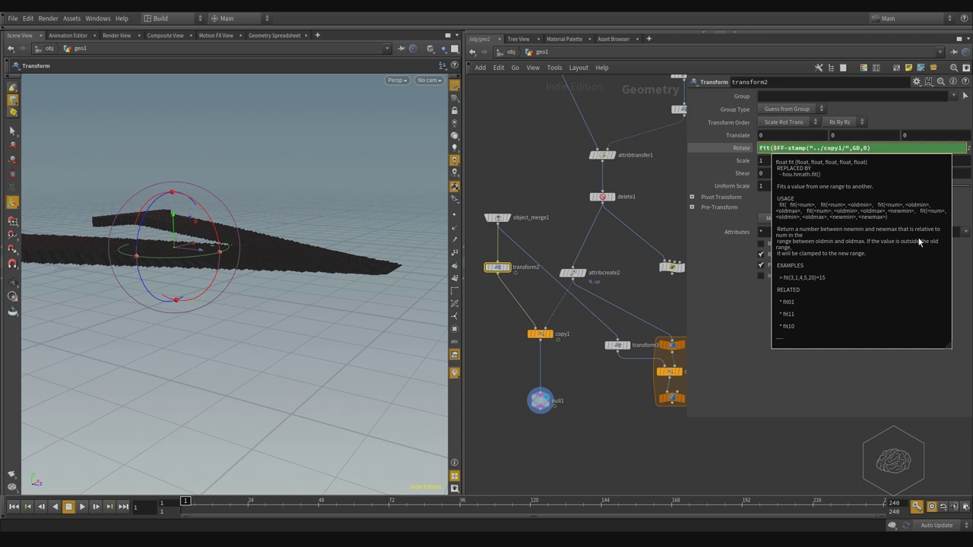
key(Escape)
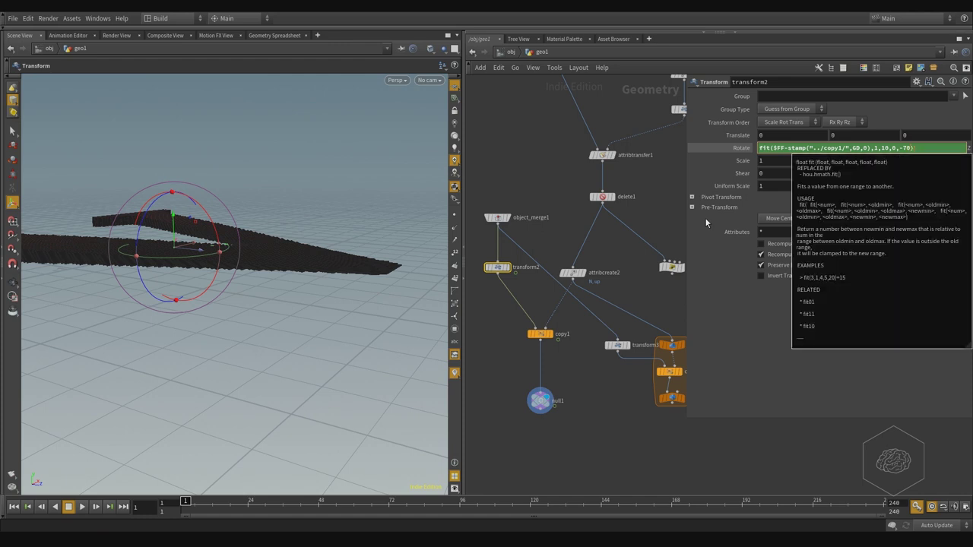
key(Return)
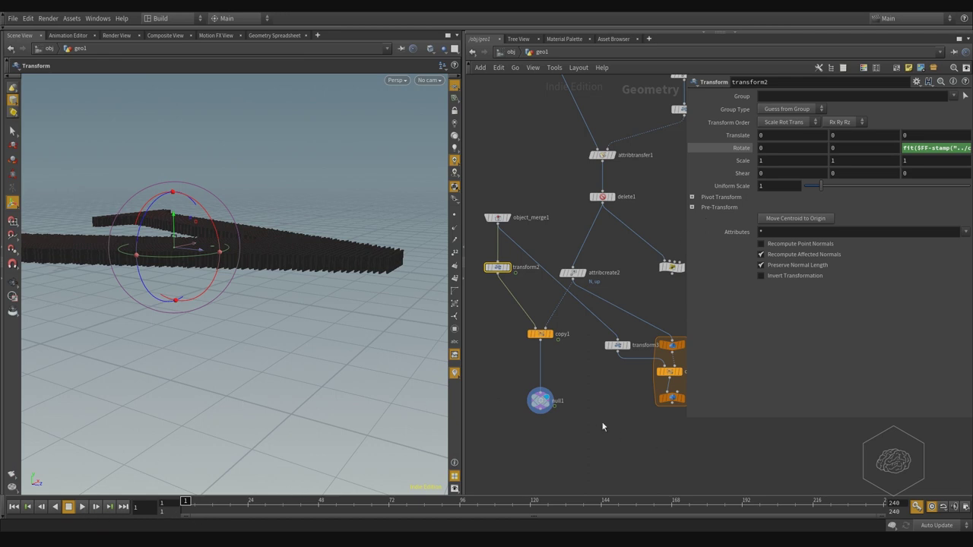
Select null1 and play the animation to examine the rotating copies.
click(539, 401)
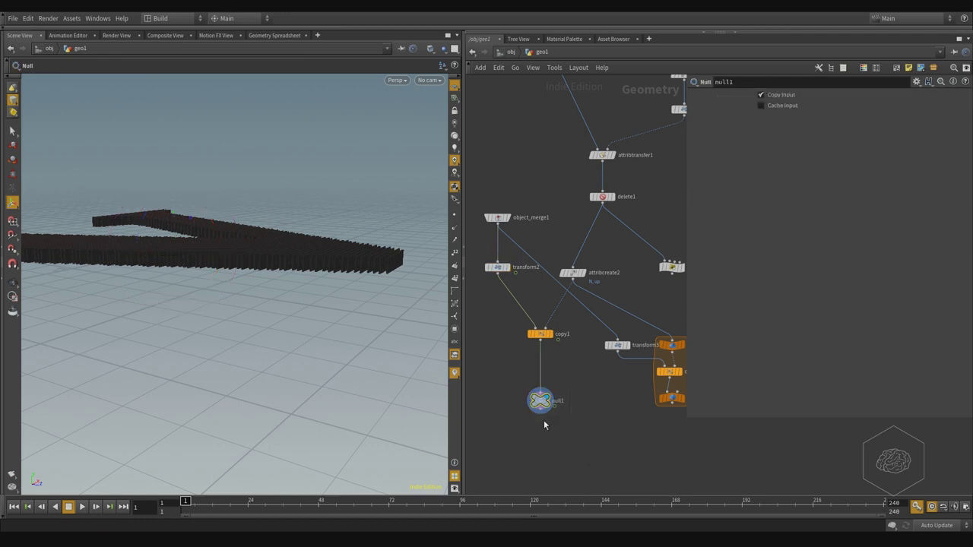
click(83, 507)
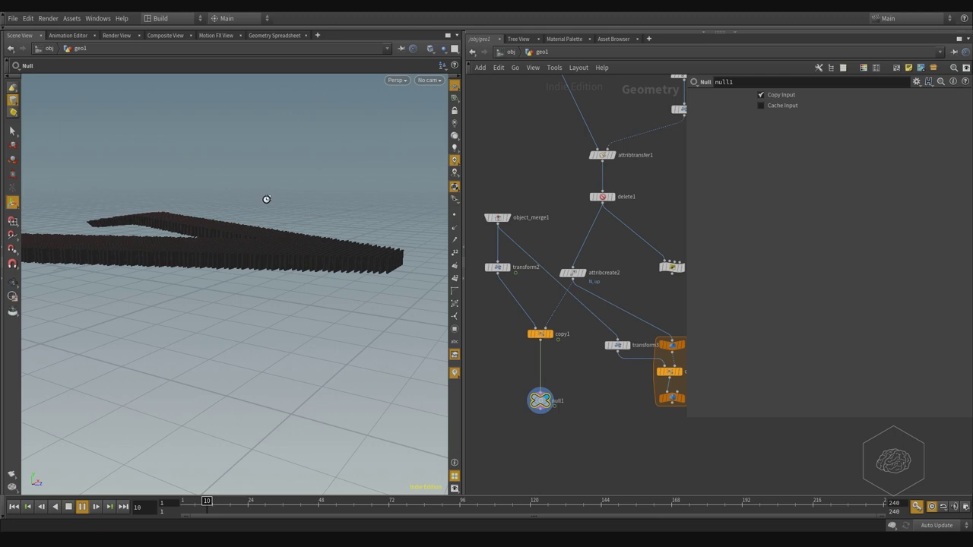
Stop the playback and set attribvop1's minimum value to 0 and its maximum value to 100.
key(Escape)
drag(289, 236, 283, 319)
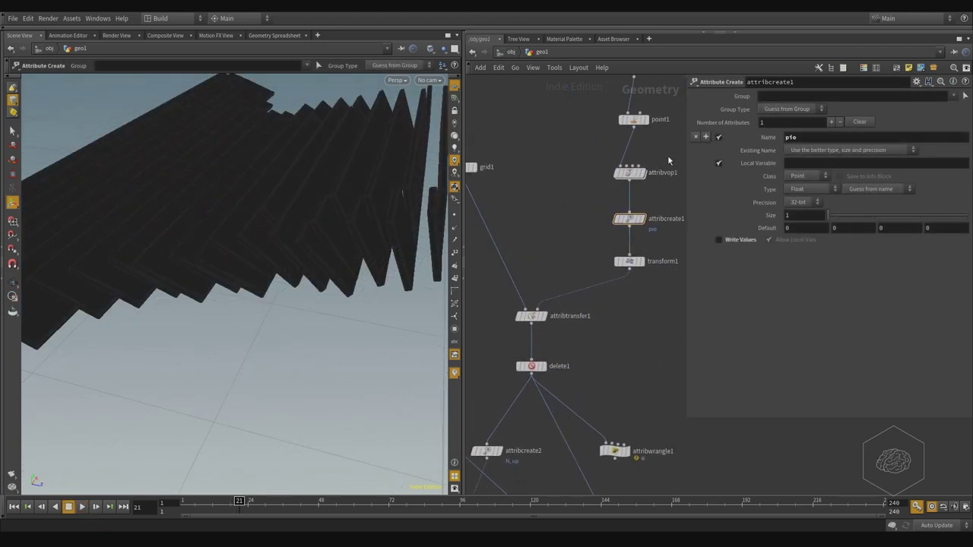
click(629, 173)
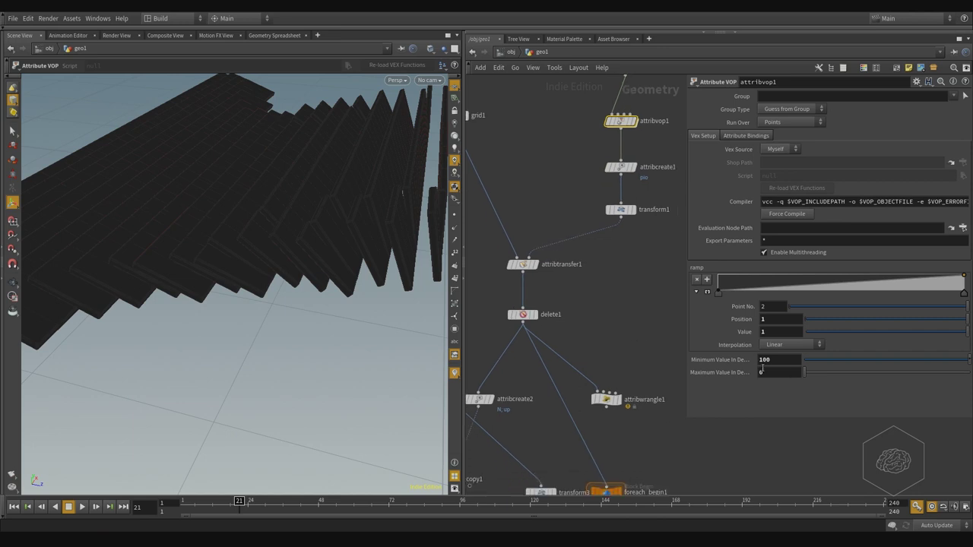
double_click(772, 358)
text(0)
key(Tab)
text(100)
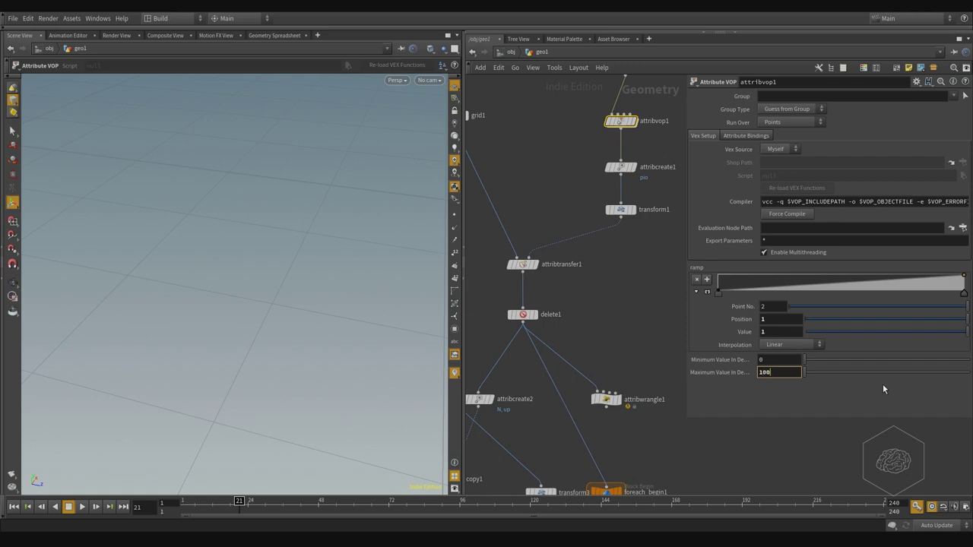
key(Return)
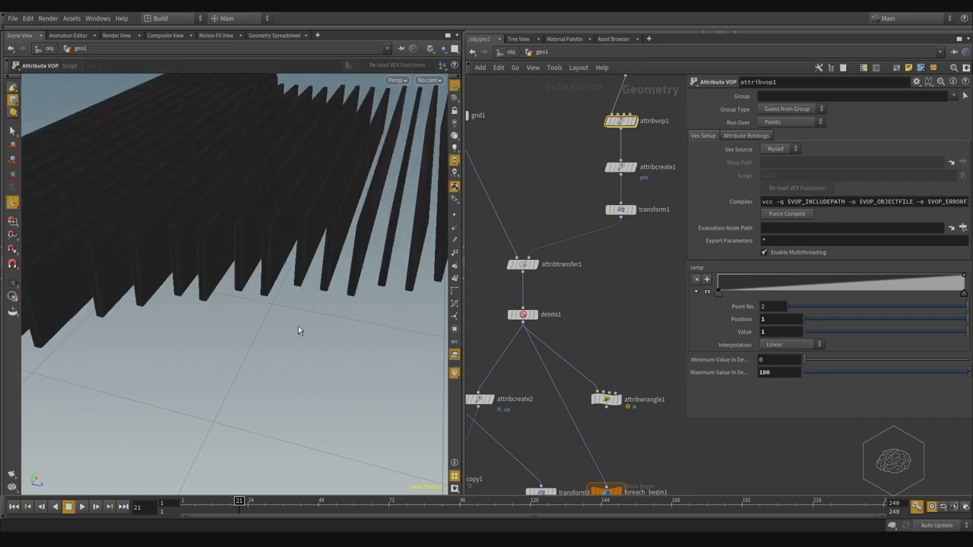
Move null1 farther below copy1 in the network to make room between the two nodes.
alt+right_drag(363, 308, 292, 347)
drag(292, 347, 236, 304)
scroll(608, 330, up, 2)
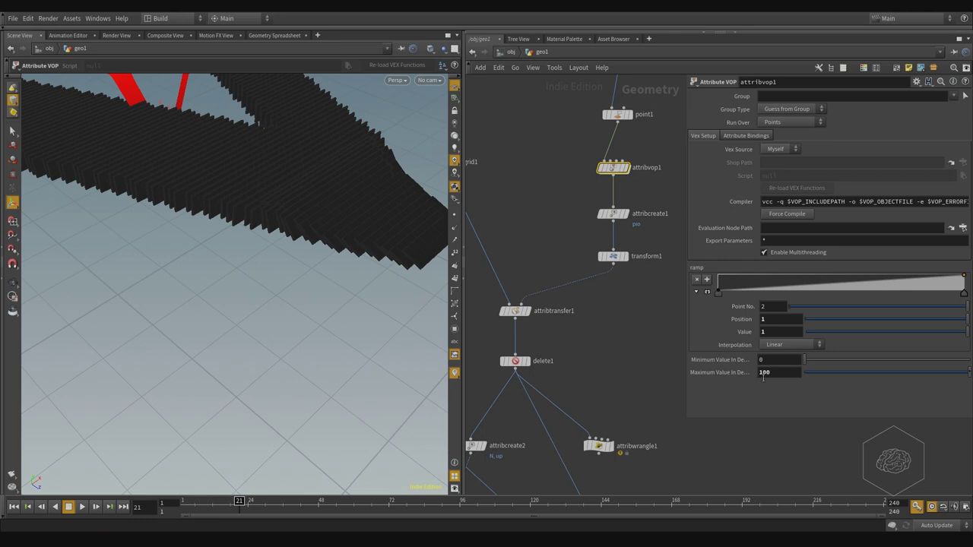
middle_drag(613, 354, 599, 158)
middle_drag(506, 416, 656, 453)
drag(609, 347, 549, 404)
middle_drag(605, 405, 557, 307)
drag(582, 313, 493, 399)
drag(531, 353, 532, 383)
alt+drag(419, 291, 228, 360)
Insert an Attribute Delete node on the wire between copy1 and null1.
middle_drag(552, 343, 572, 378)
key(Tab)
text(delete a)
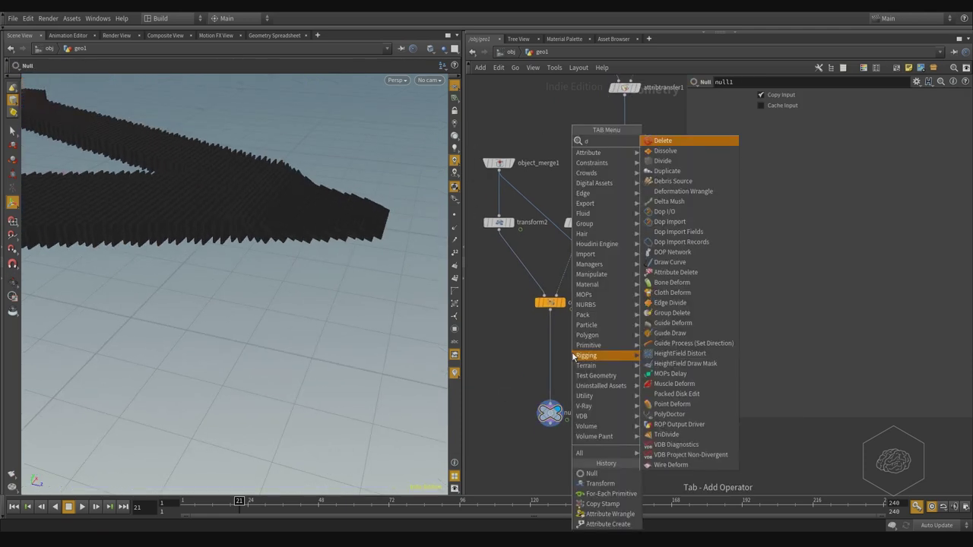
key(Return)
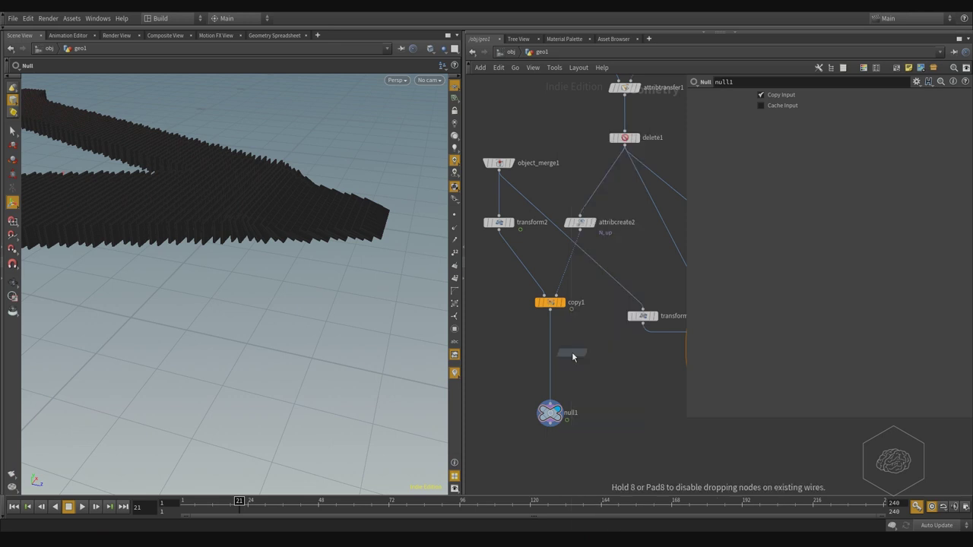
click(555, 349)
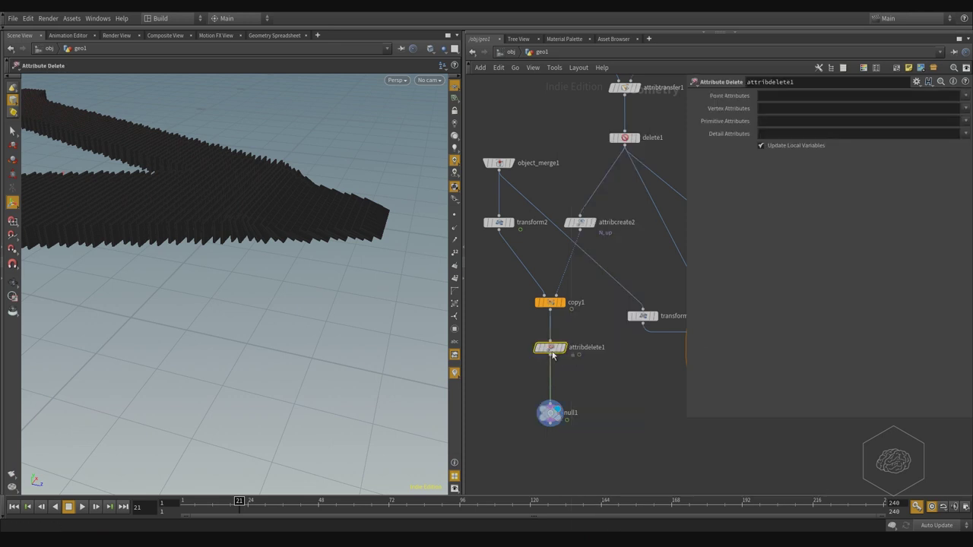
Set attribdelete1 to remove the point attributes Cd and pio.
click(966, 97)
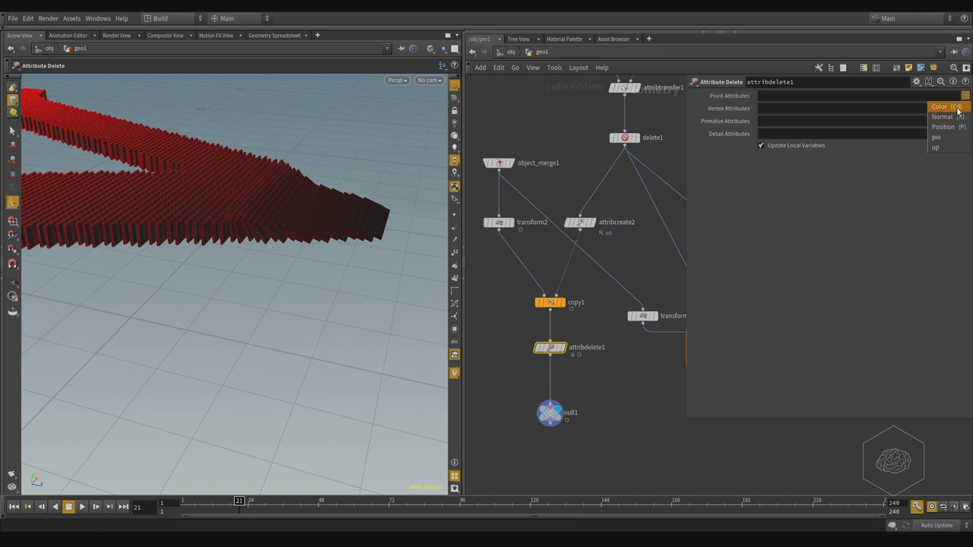
click(956, 107)
click(965, 96)
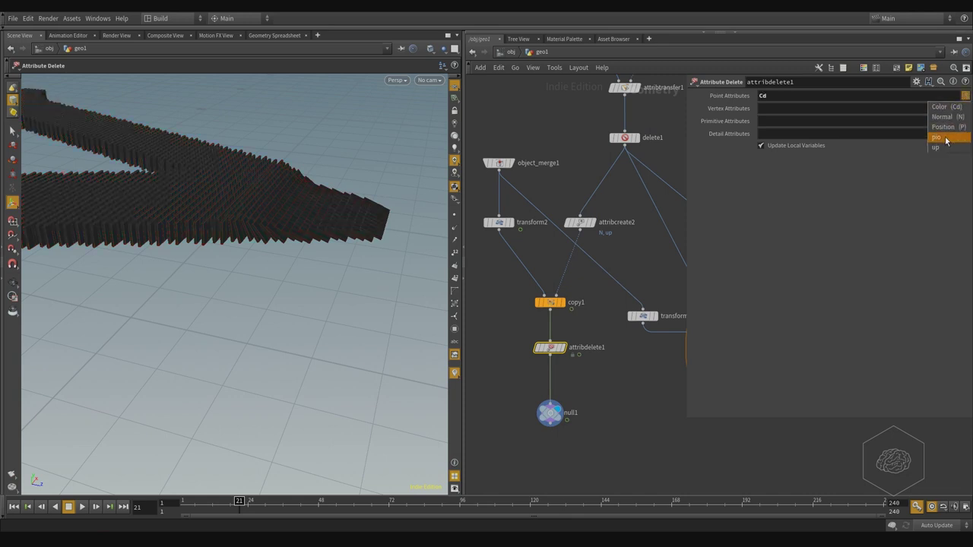
click(943, 138)
Insert a Color node on the wire between attribdelete1 and null1, and display its output.
middle_drag(595, 386, 586, 348)
key(Tab)
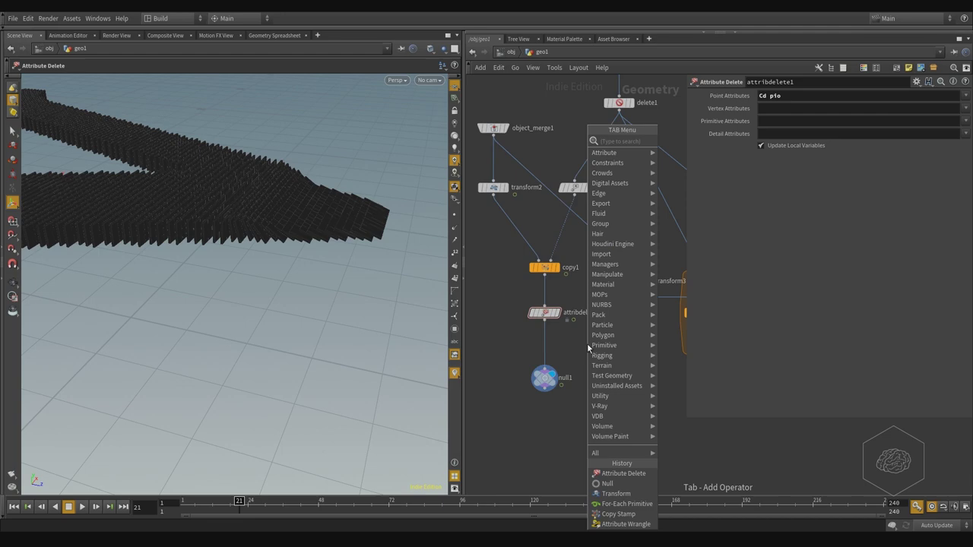
text(a)
key(BackSpace)
text(coll)
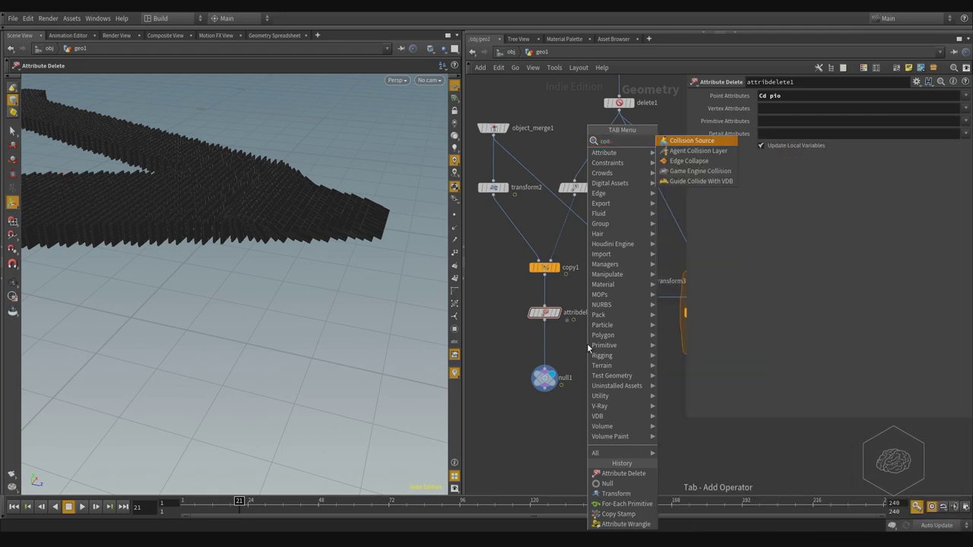
key(BackSpace)
text(or)
key(Return)
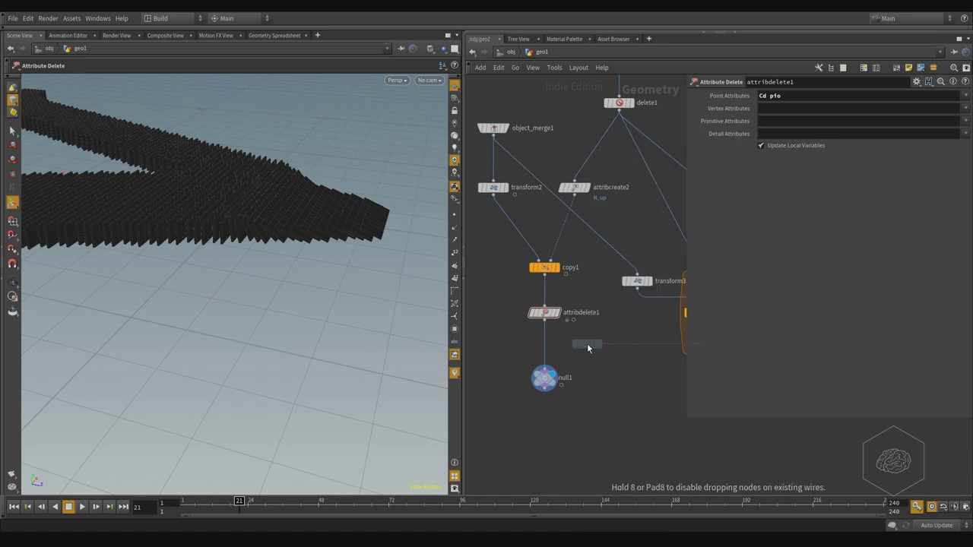
click(546, 344)
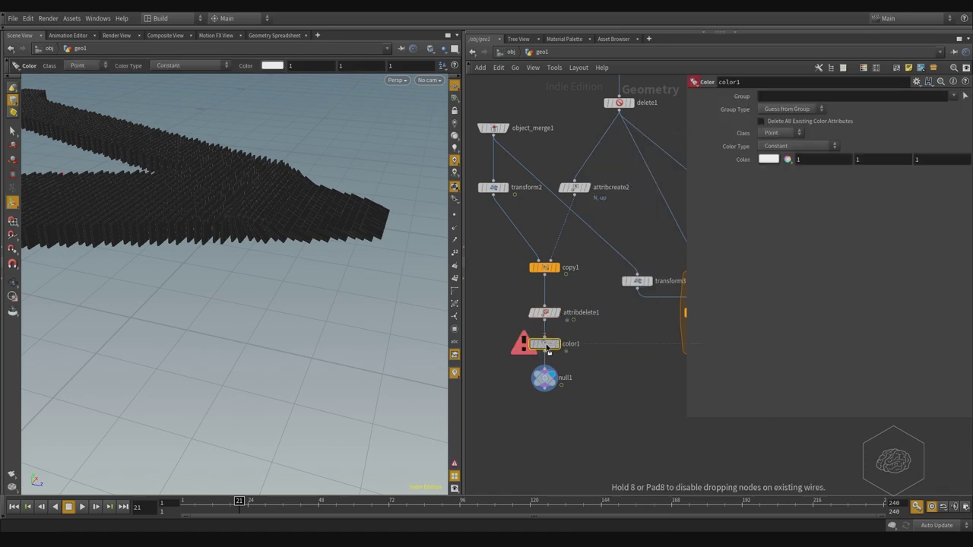
click(557, 345)
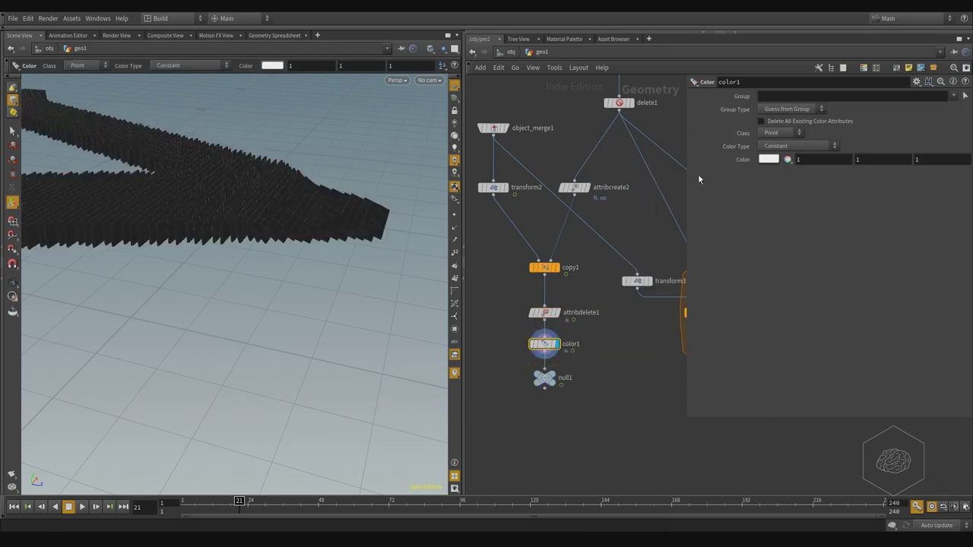
Set color1's constant color to turquoise green with values 0, 0.9, 0.45.
click(770, 160)
click(730, 89)
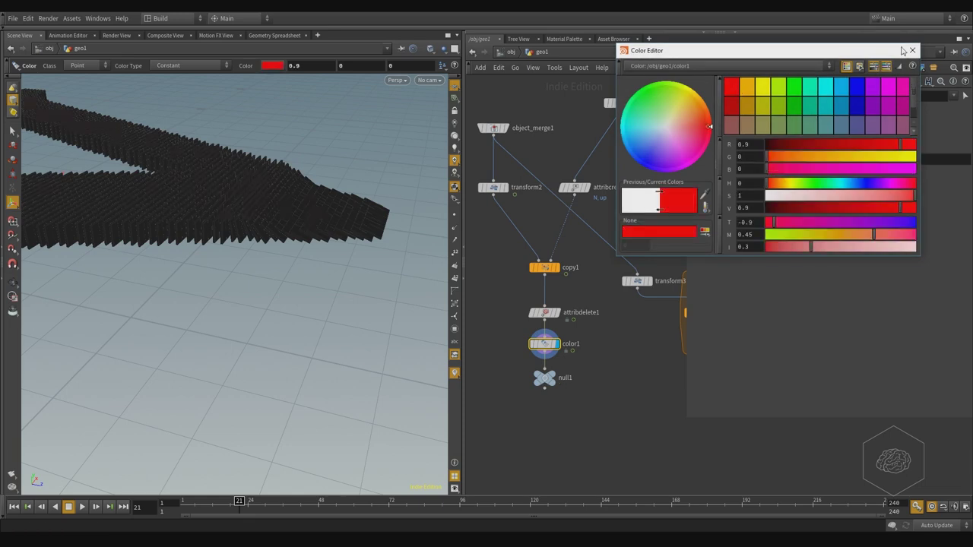
click(813, 89)
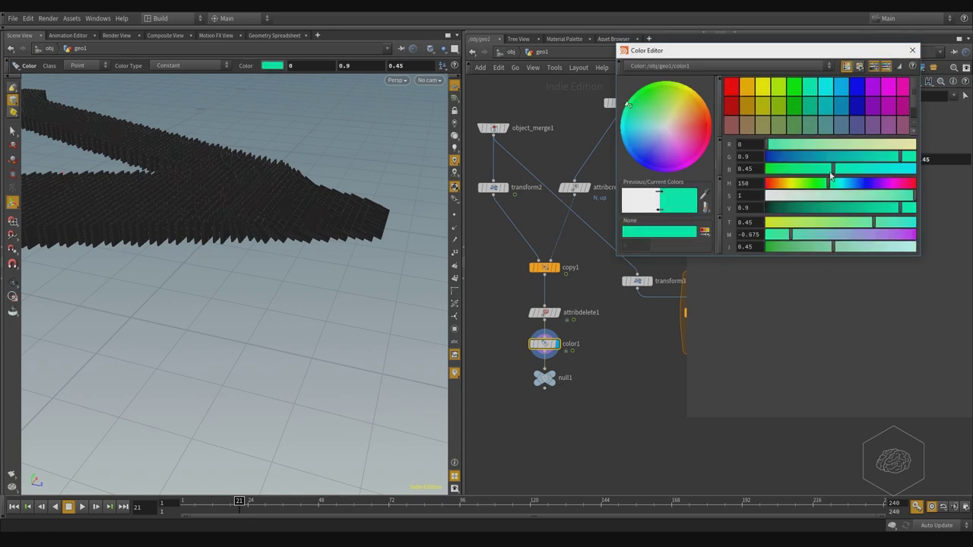
click(912, 51)
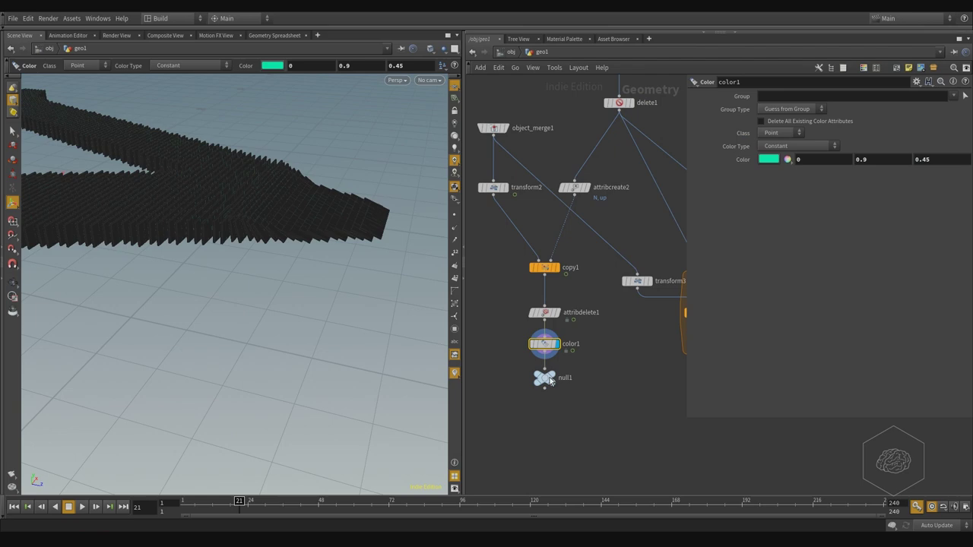
Move null1 lower, display its output, and insert a Normal node between color1 and null1.
drag(555, 378, 555, 397)
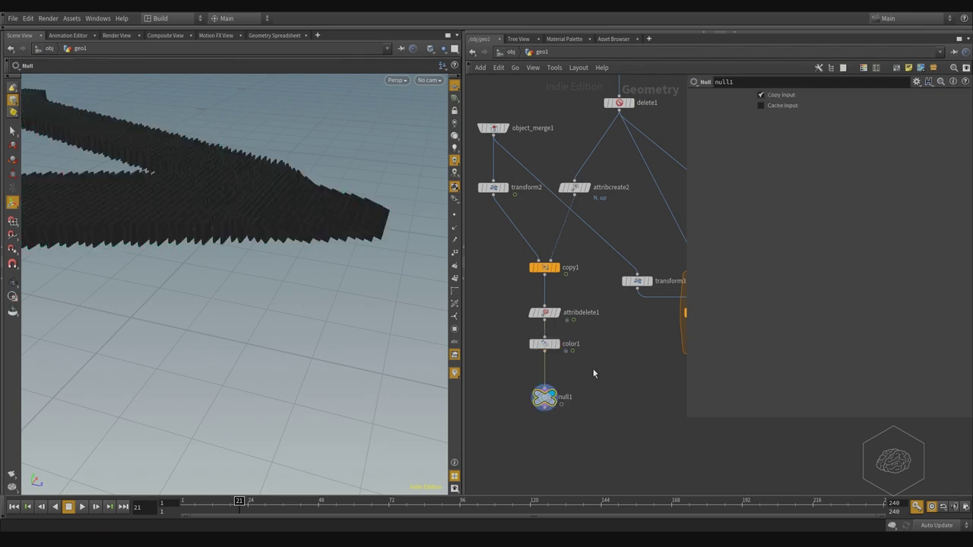
alt+drag(379, 138, 358, 240)
alt+middle_drag(358, 241, 166, 343)
drag(165, 344, 296, 261)
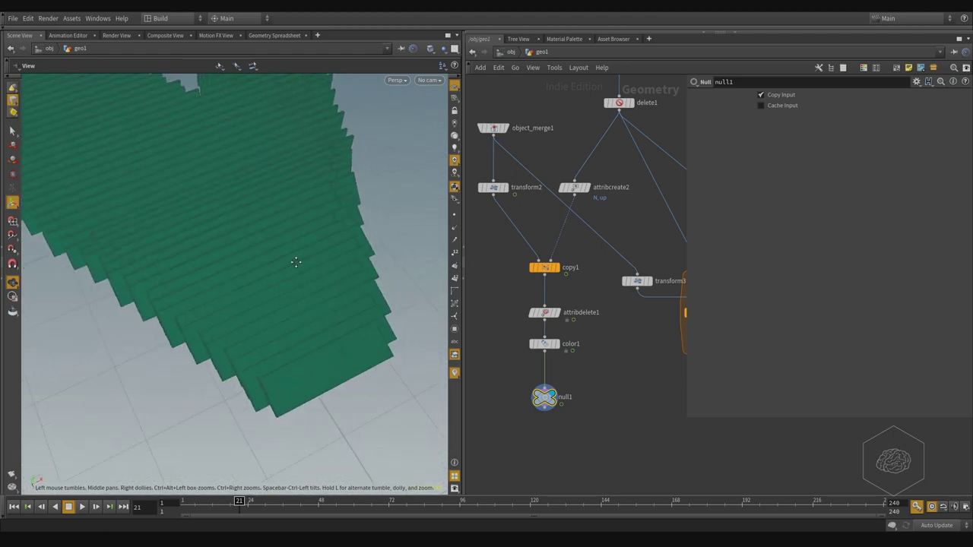
key(Tab)
text(normal)
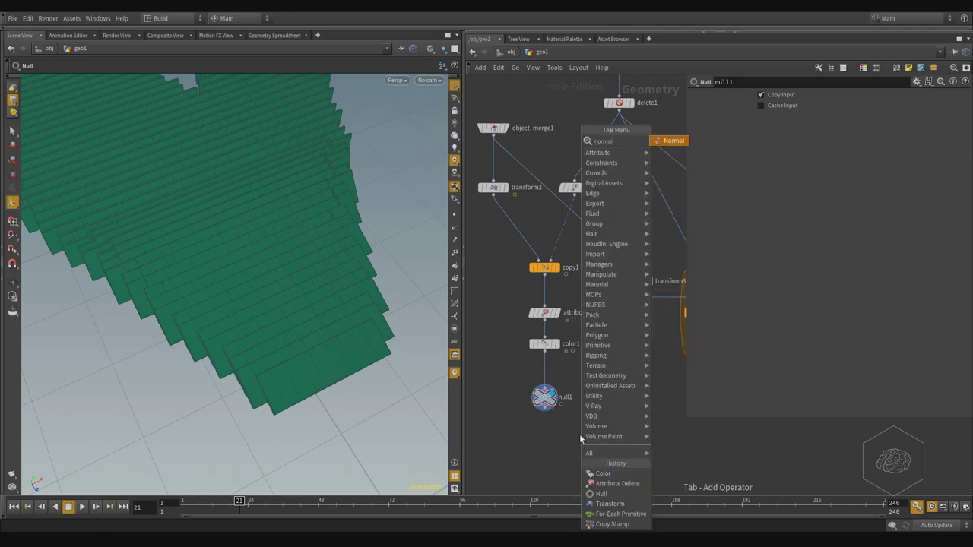
key(Return)
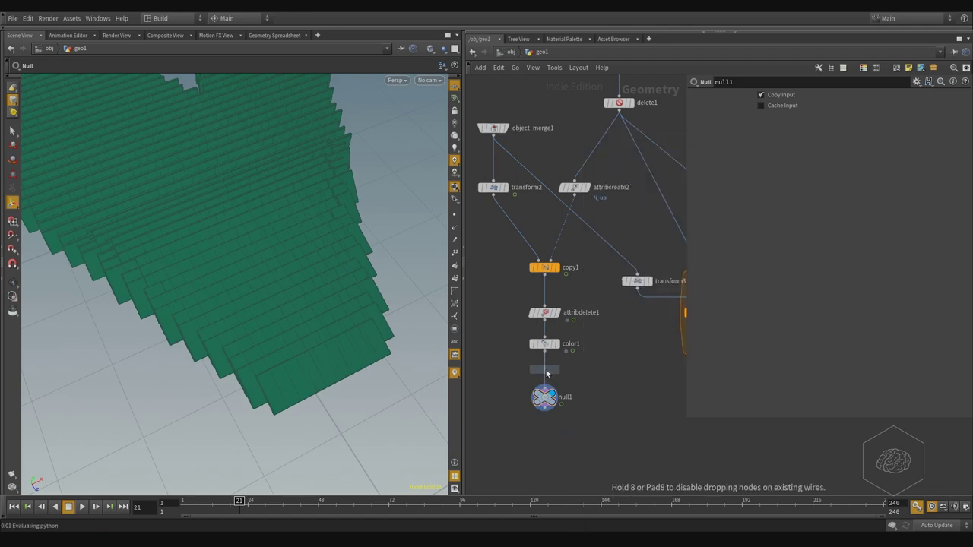
click(546, 372)
alt+drag(387, 342, 415, 282)
alt+drag(304, 294, 365, 300)
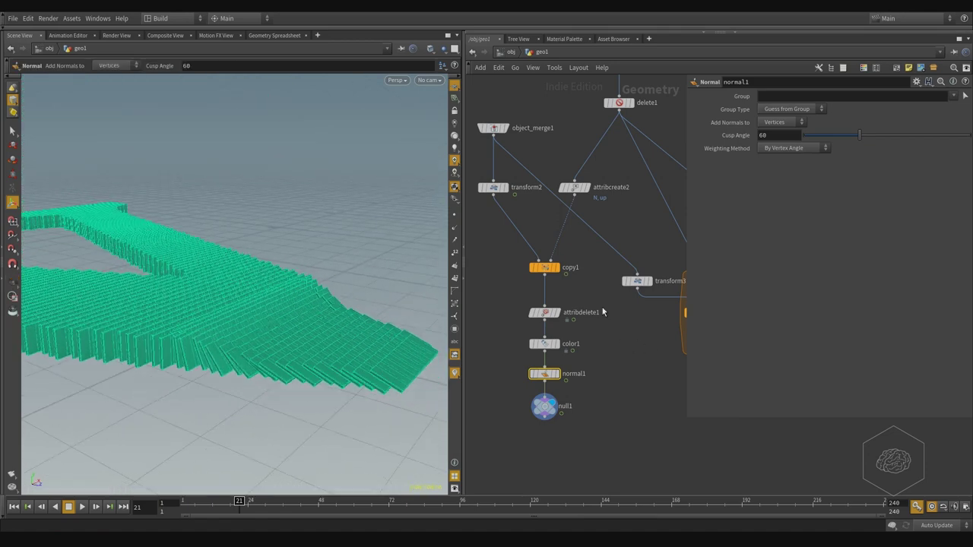
Bypass attribdelete1 and color1 together to compare the result with the original colors, and re-enable both nodes.
drag(596, 297, 529, 354)
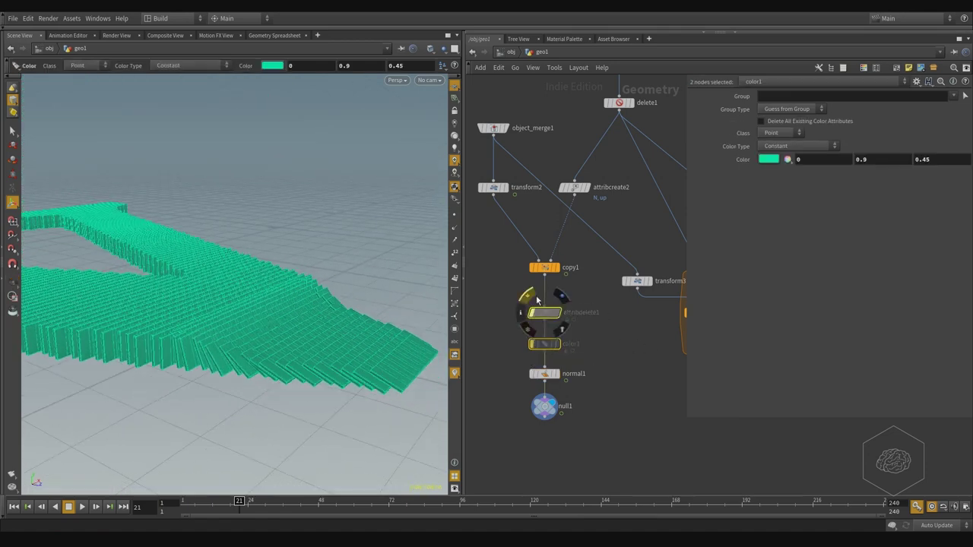
click(529, 301)
drag(221, 228, 319, 369)
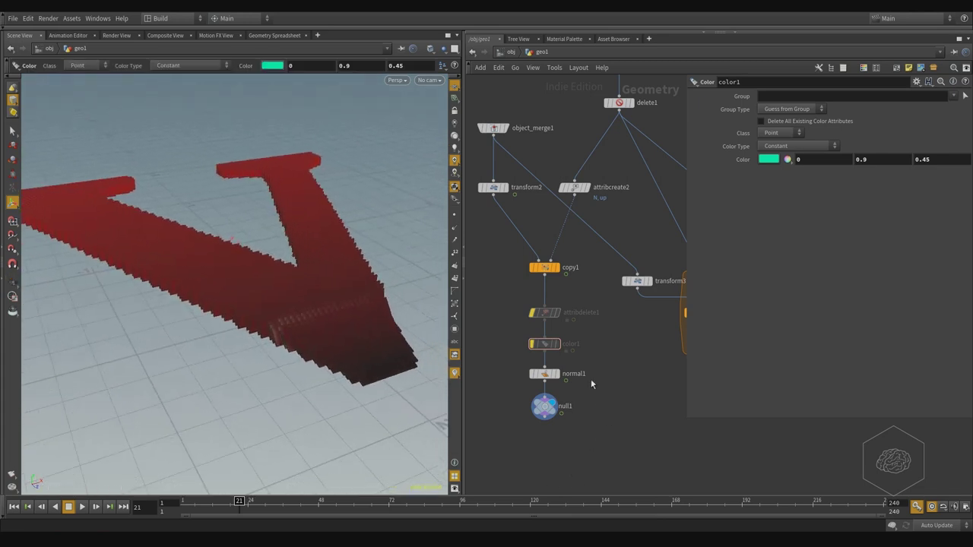
drag(569, 315, 532, 357)
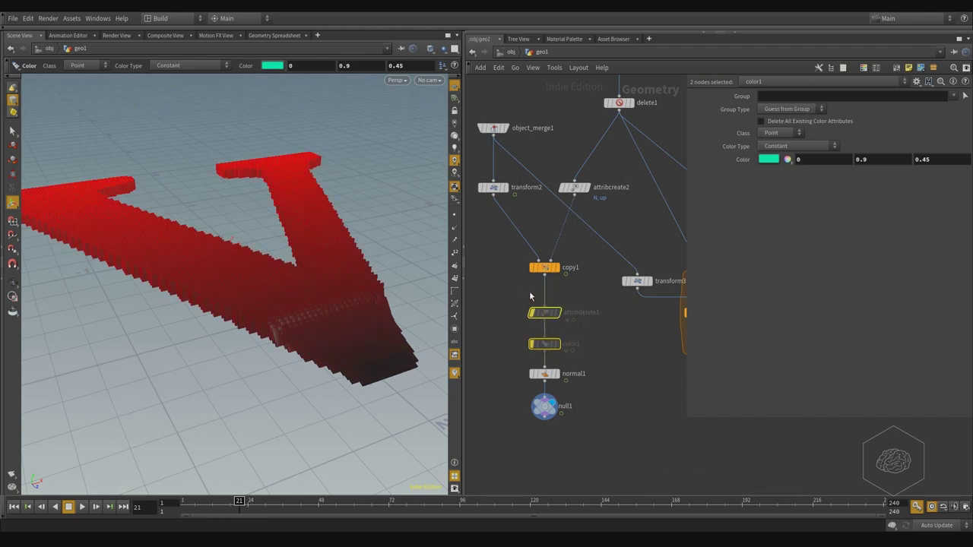
key(q)
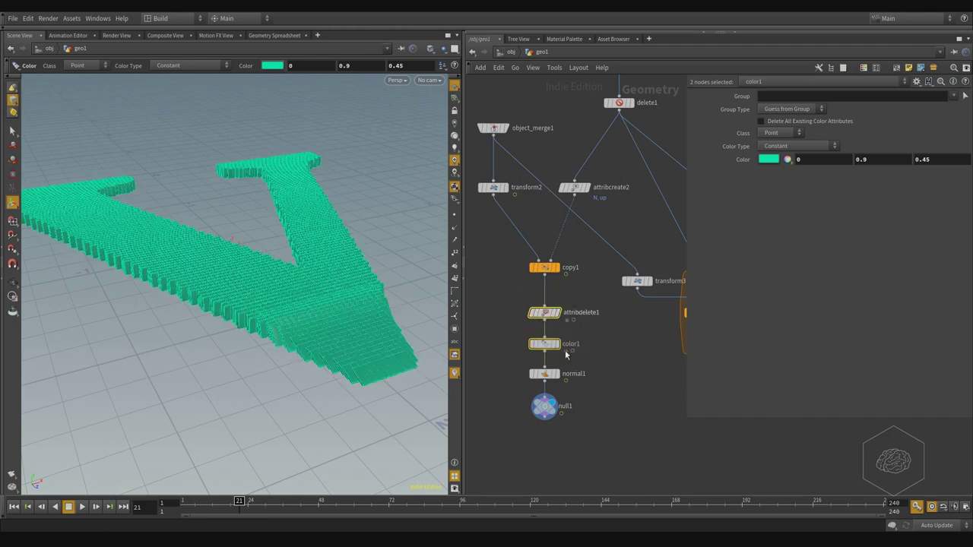
click(558, 393)
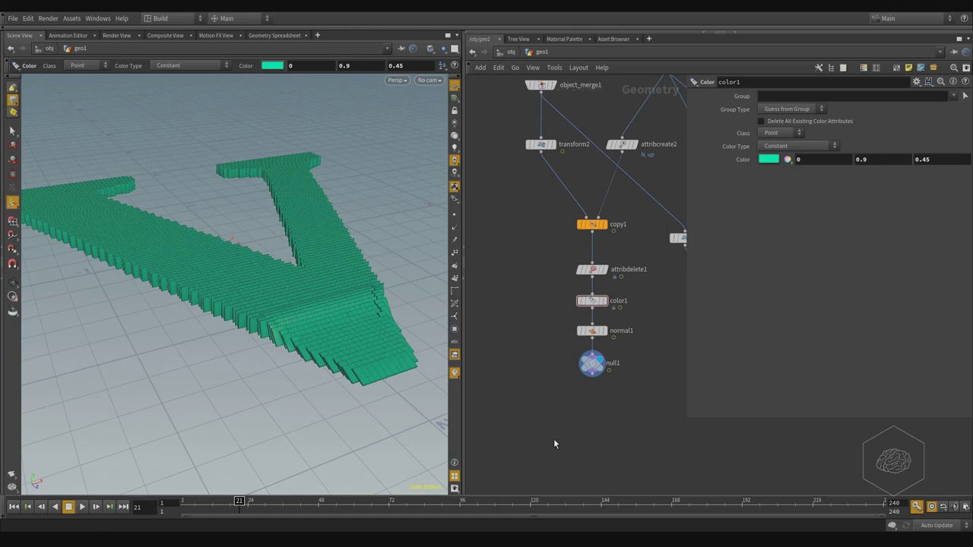
Play the animation from frame 1, scrub the opening frames to 24 to examine the rotating copies, and return to frame 1.
click(15, 507)
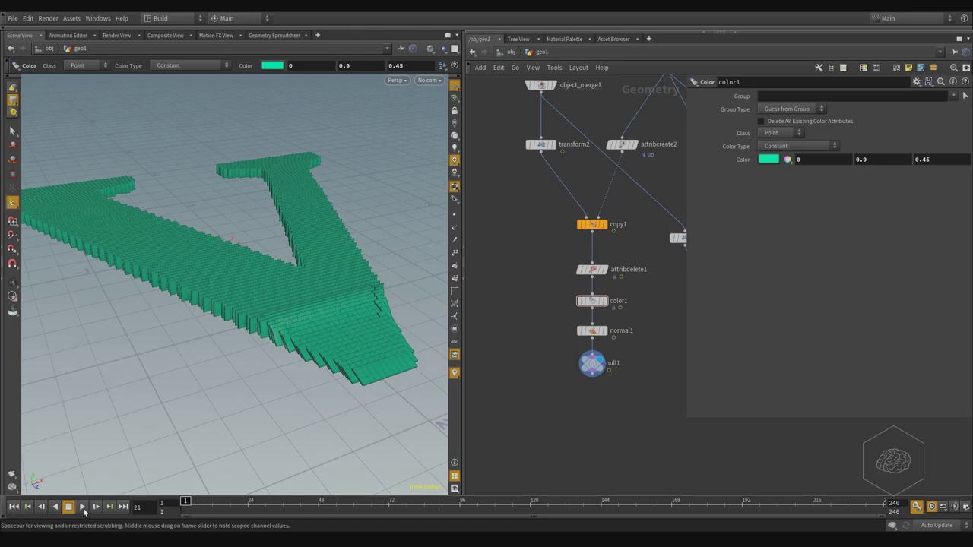
click(82, 507)
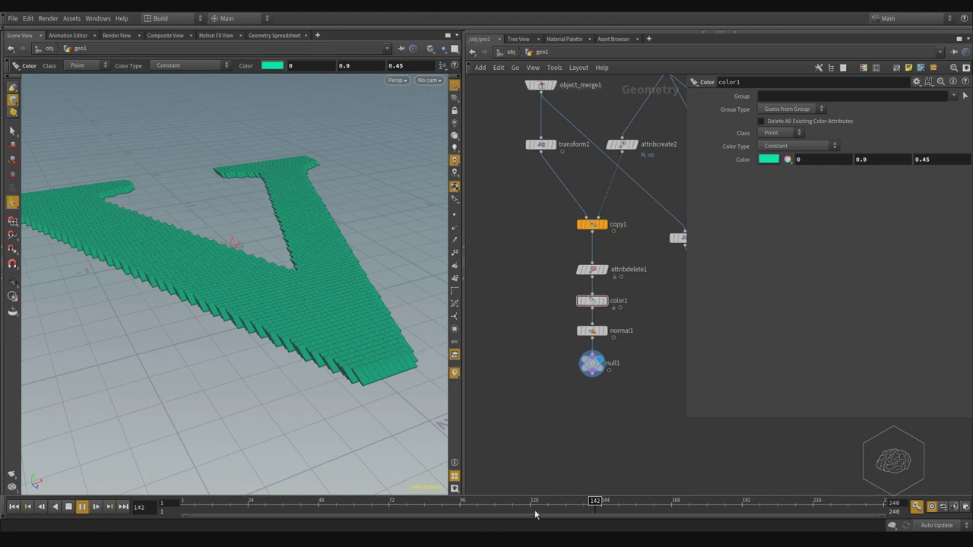
click(186, 502)
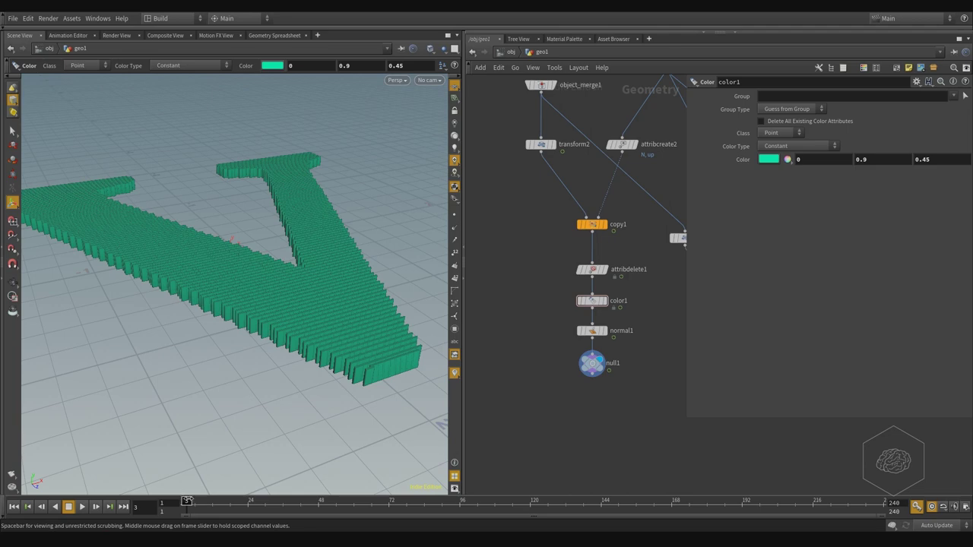
drag(185, 503, 248, 503)
mouse_move(544, 153)
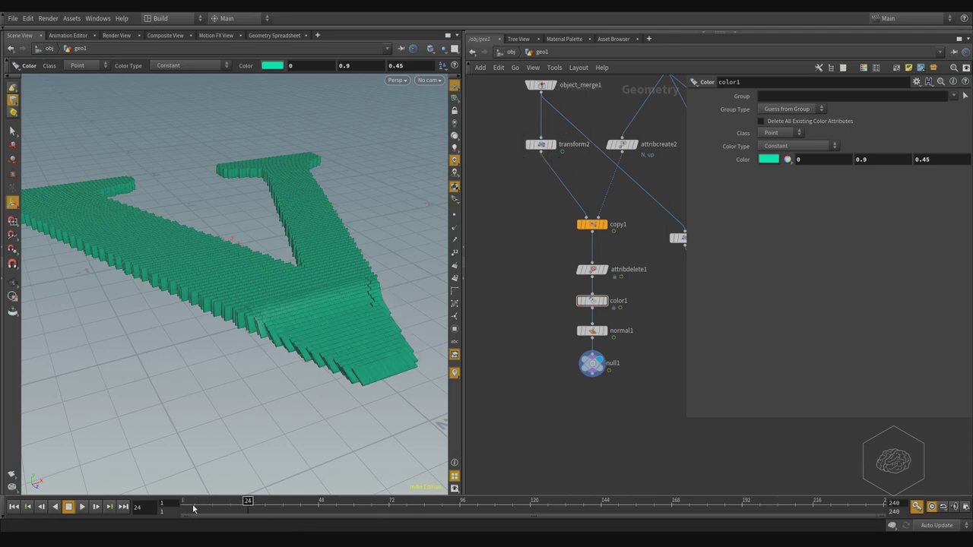
drag(194, 507, 179, 505)
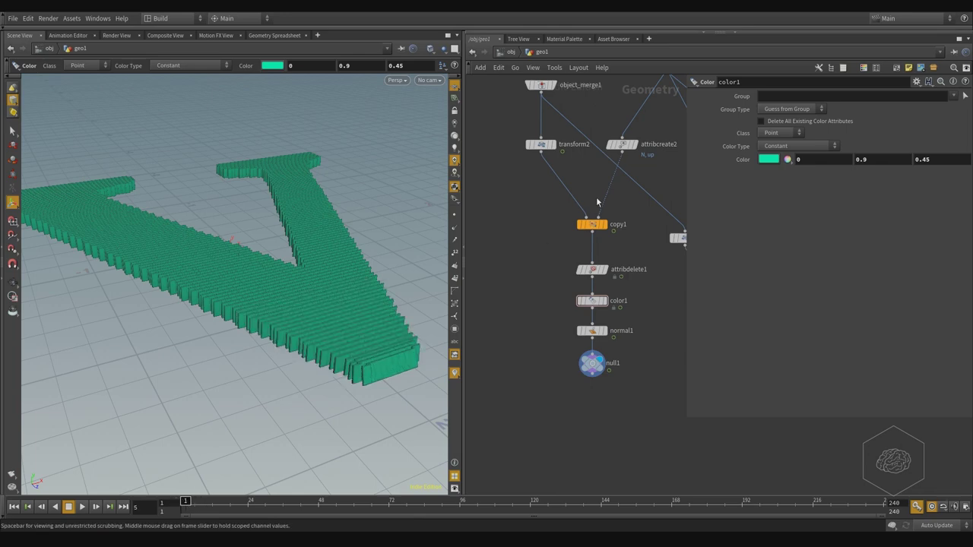
Duplicate transform2 twice, placing the copies one above the other beside it with object_merge1 as their input.
middle_drag(510, 203, 545, 304)
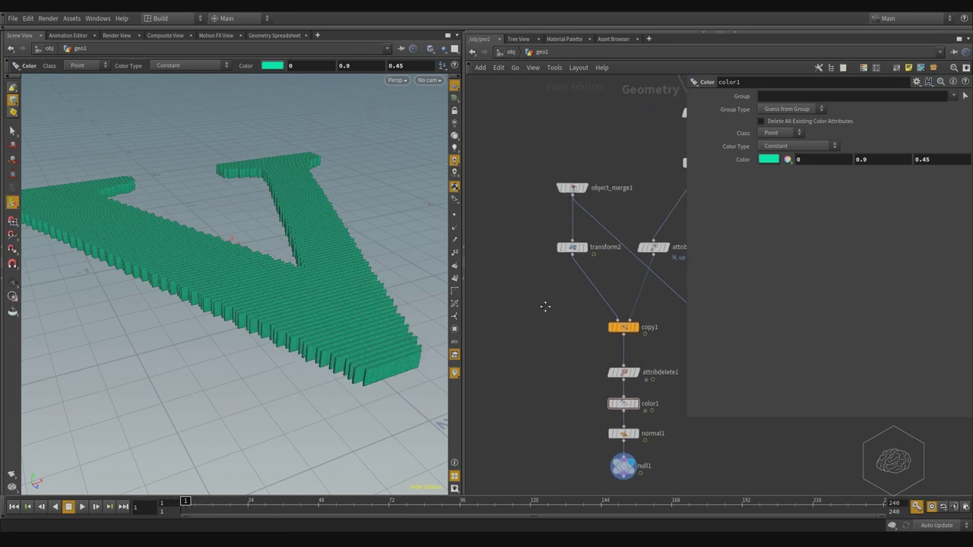
click(574, 248)
alt+drag(574, 249, 508, 315)
middle_drag(560, 307, 599, 305)
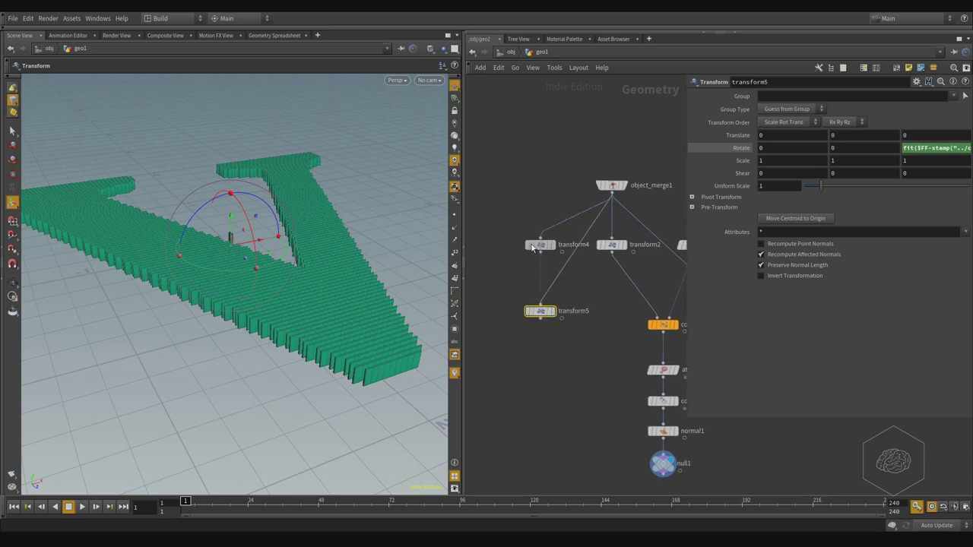
Spread transform4 and transform5 apart in the network and add a Switch node beneath them.
drag(540, 251, 493, 228)
middle_drag(598, 279, 633, 301)
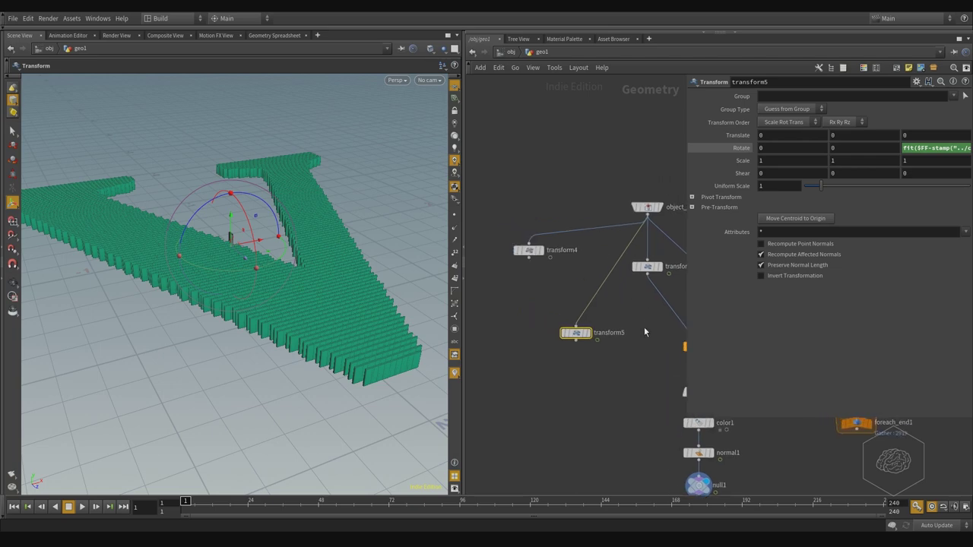
drag(576, 332, 557, 312)
key(Tab)
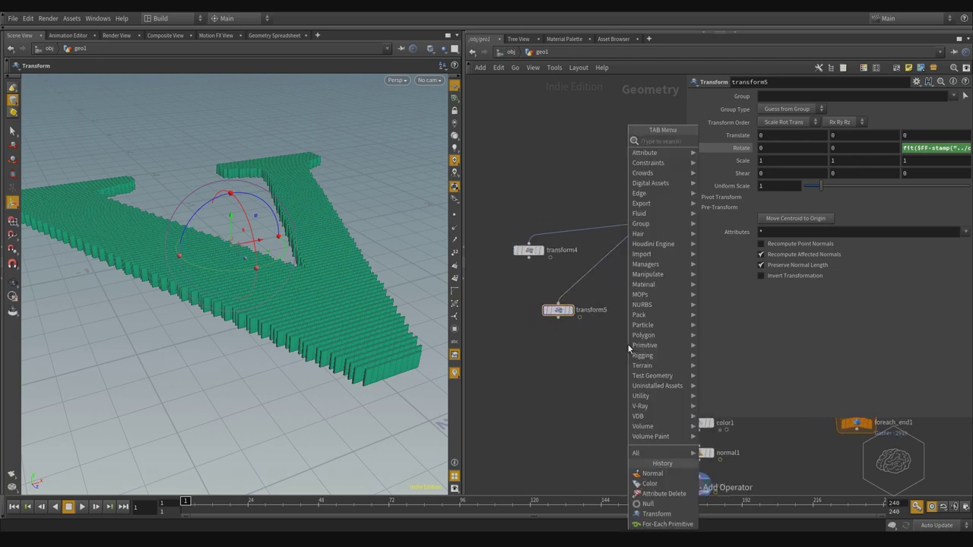
text(switch)
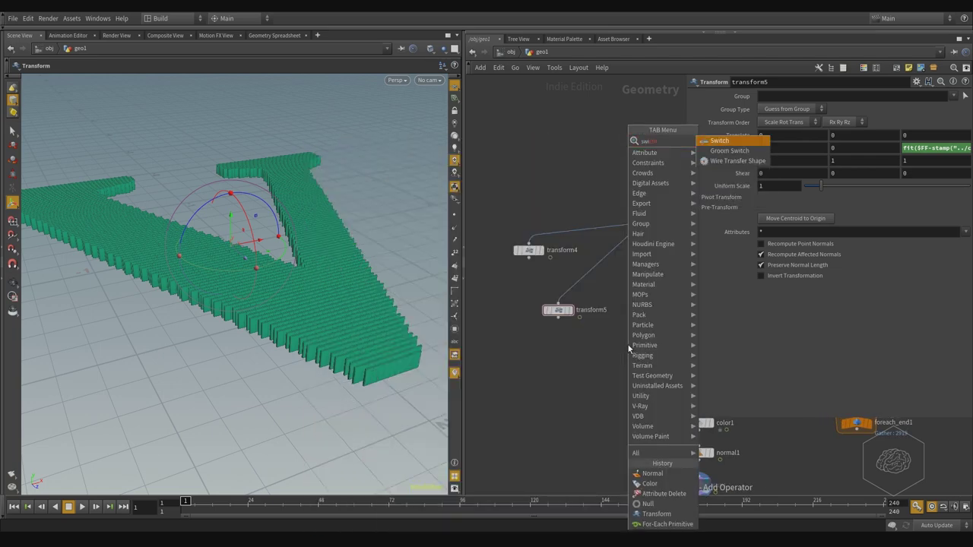
key(Return)
click(597, 339)
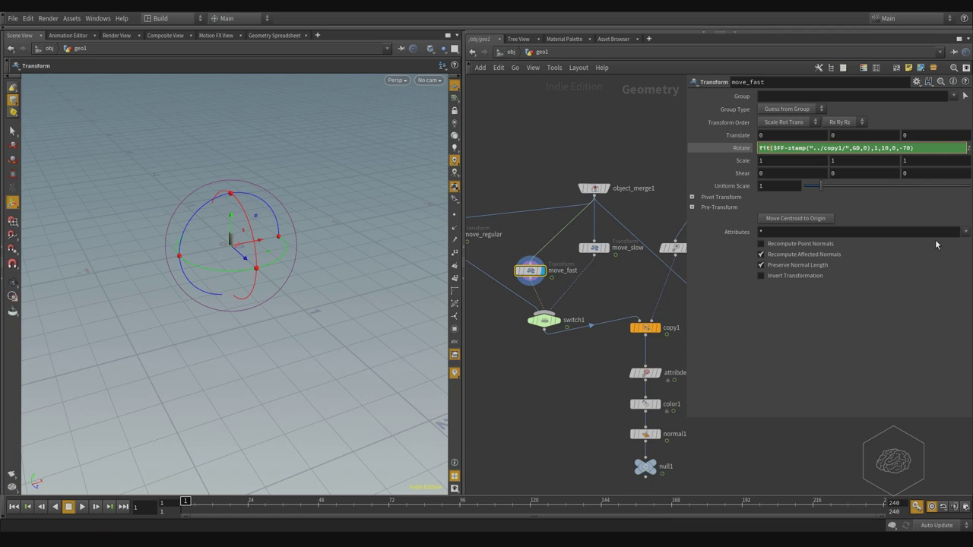
text(()
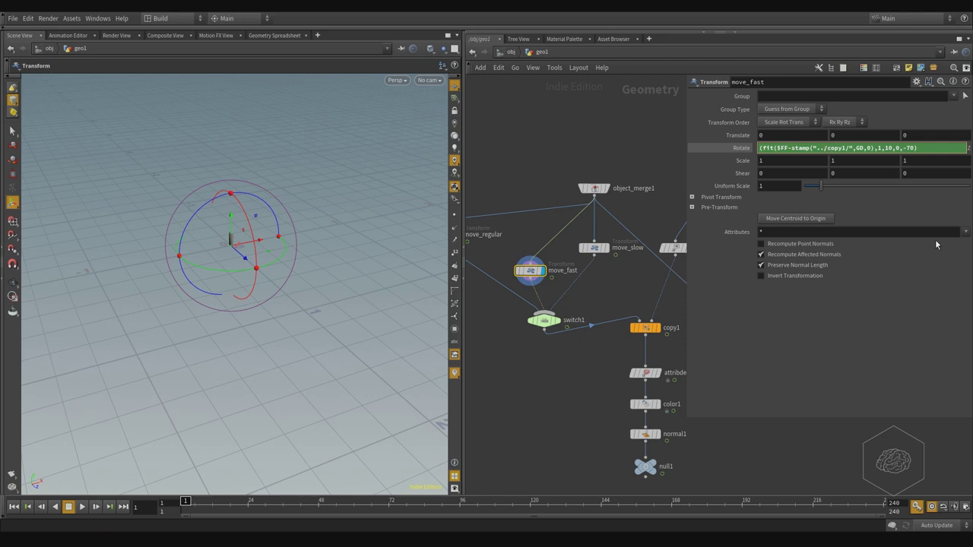
key(BackSpace)
key(Return)
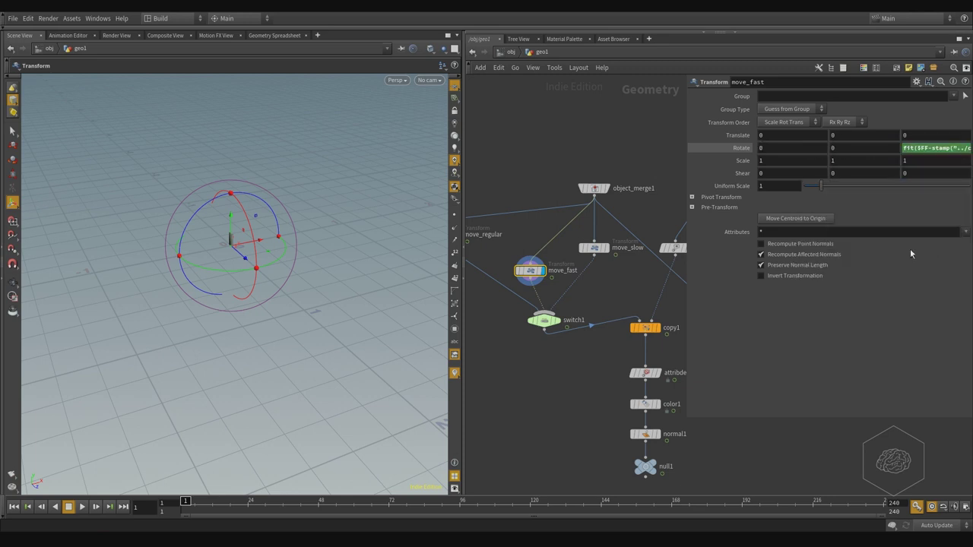
Append /10 to the end of move_slow's Z rotation expression.
click(596, 249)
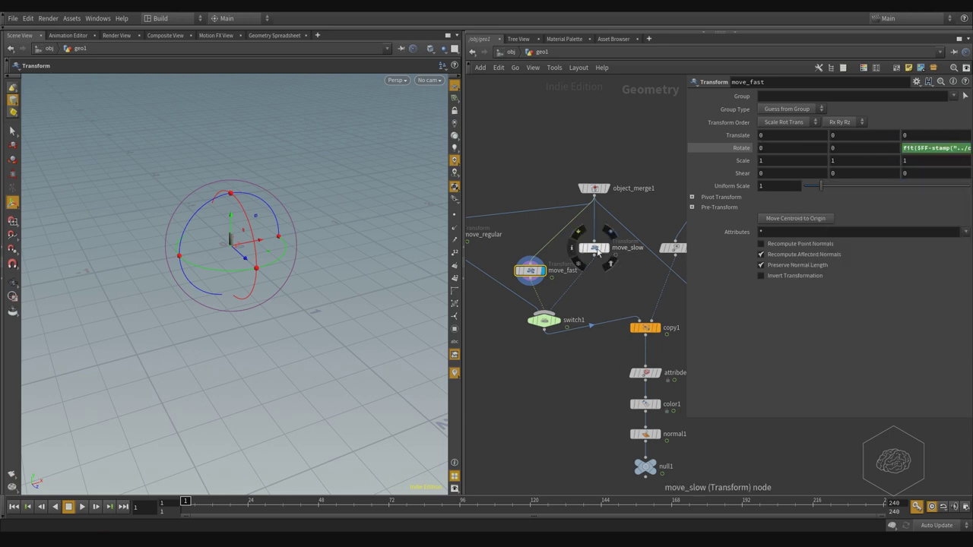
click(920, 150)
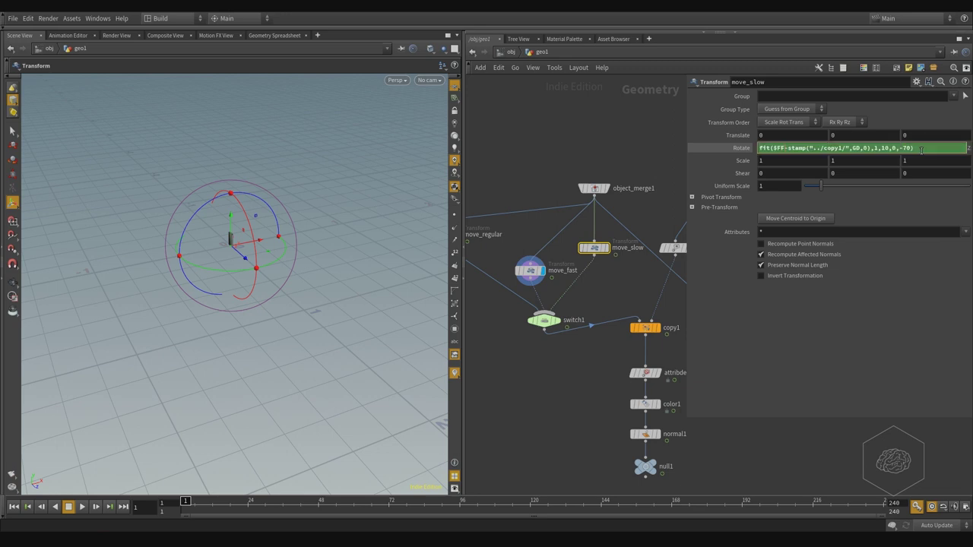
key(Return)
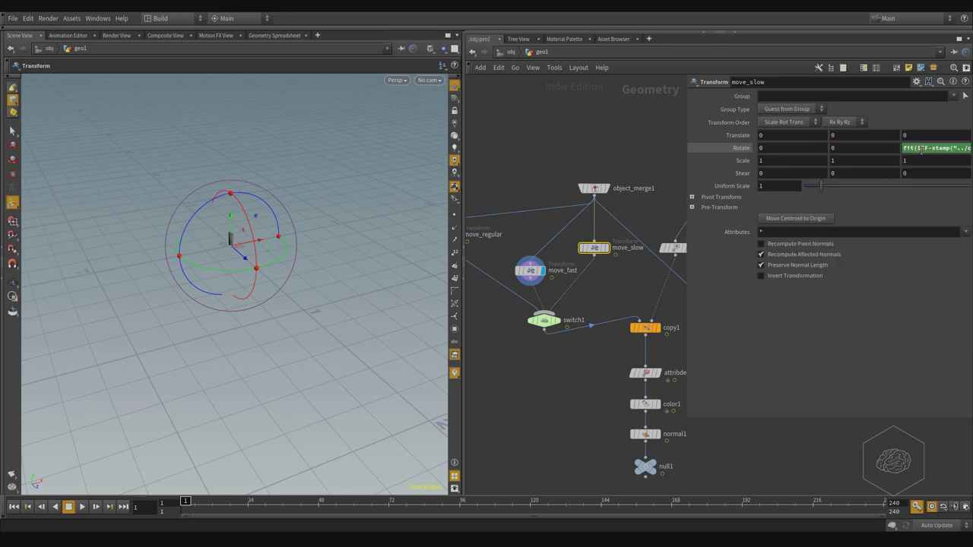
Set switch1's Select Input to 1 and display the output of null1.
drag(605, 317, 540, 348)
drag(808, 97, 821, 97)
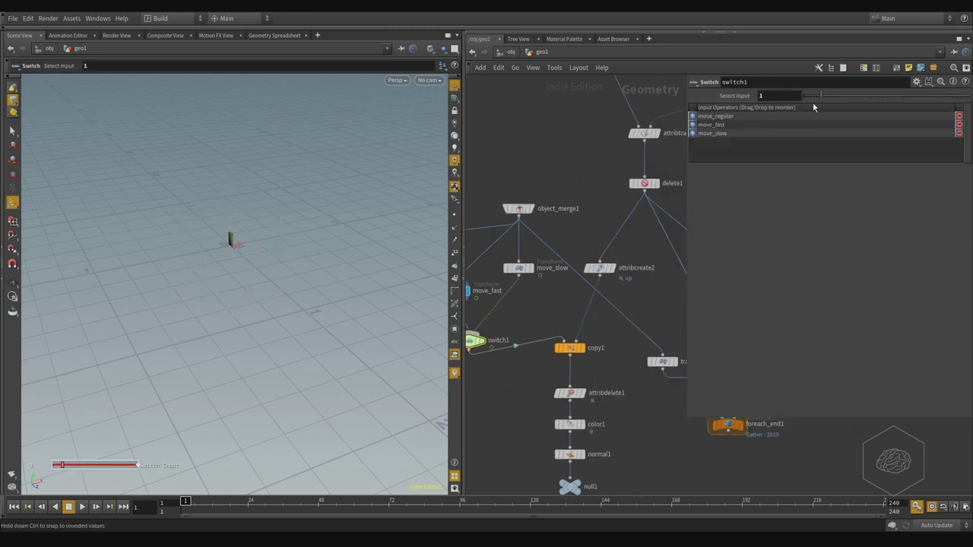
middle_drag(513, 379, 599, 361)
middle_drag(589, 411, 577, 383)
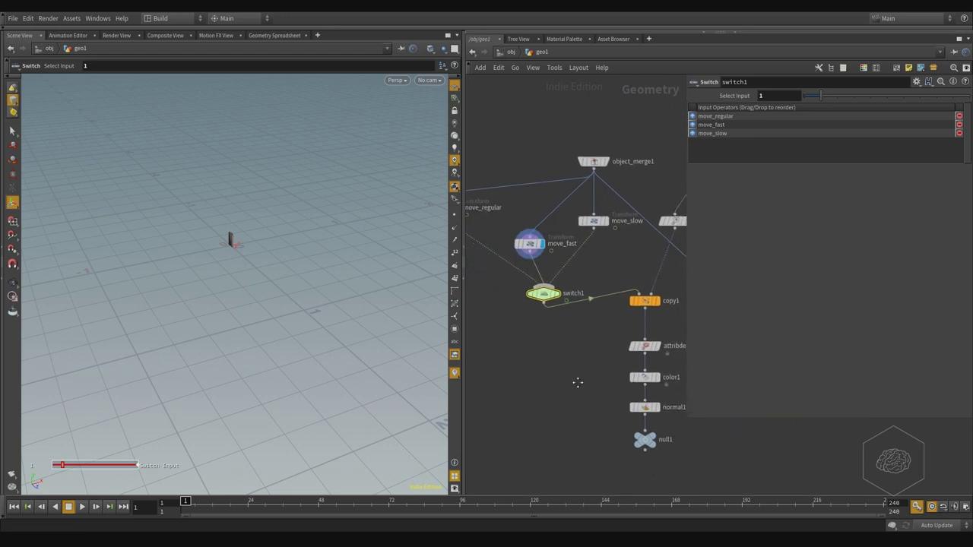
mouse_move(646, 439)
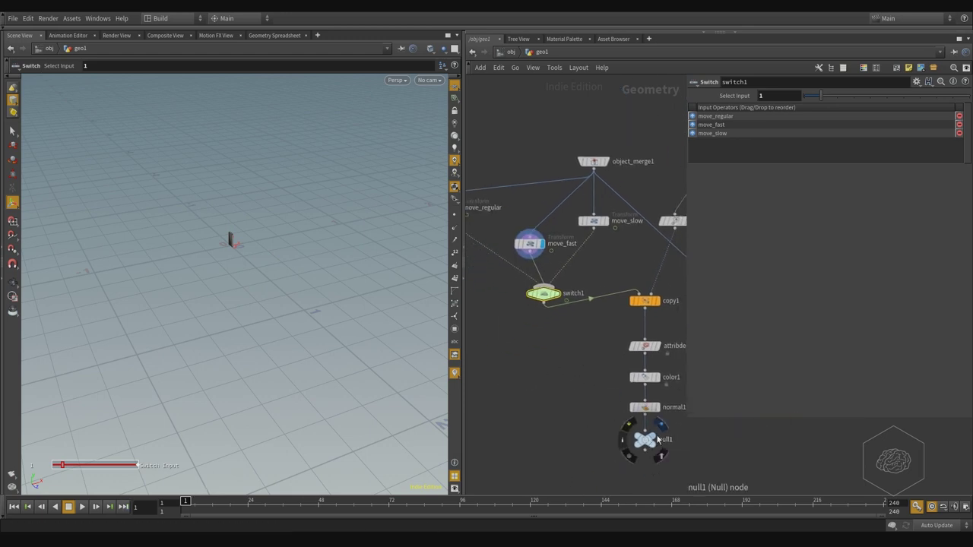
click(661, 426)
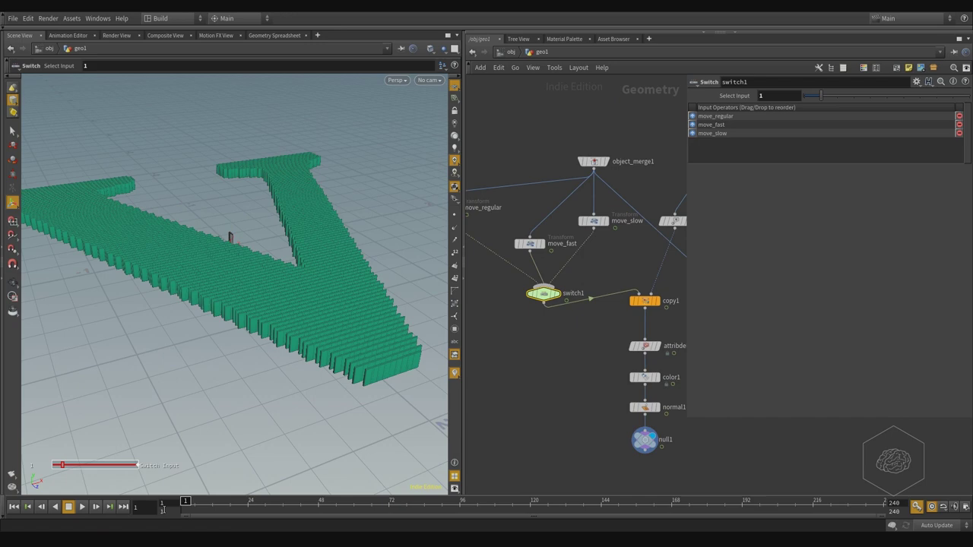
Play the animation through frame 13 to examine the motion from the move_fast input, and stop playback.
key(Up)
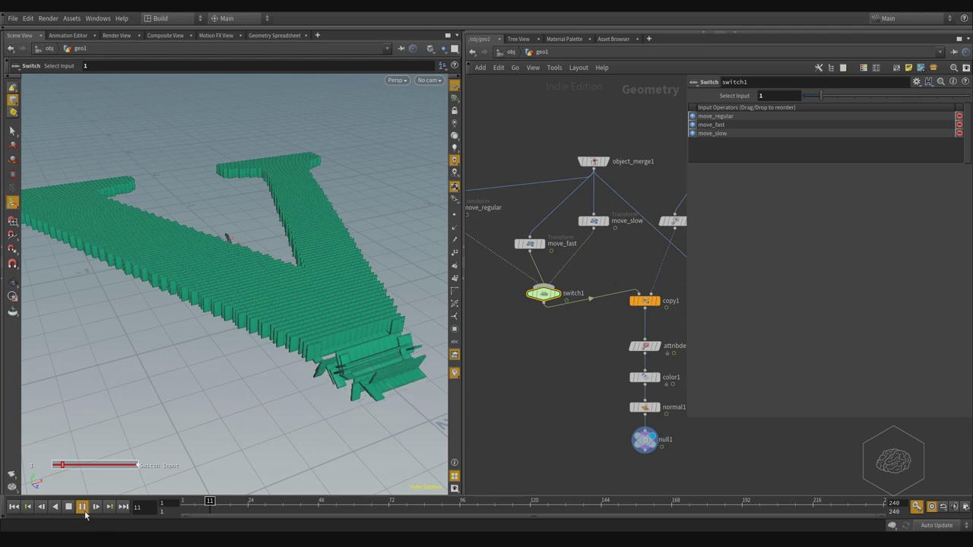
key(Up)
middle_drag(557, 386, 552, 425)
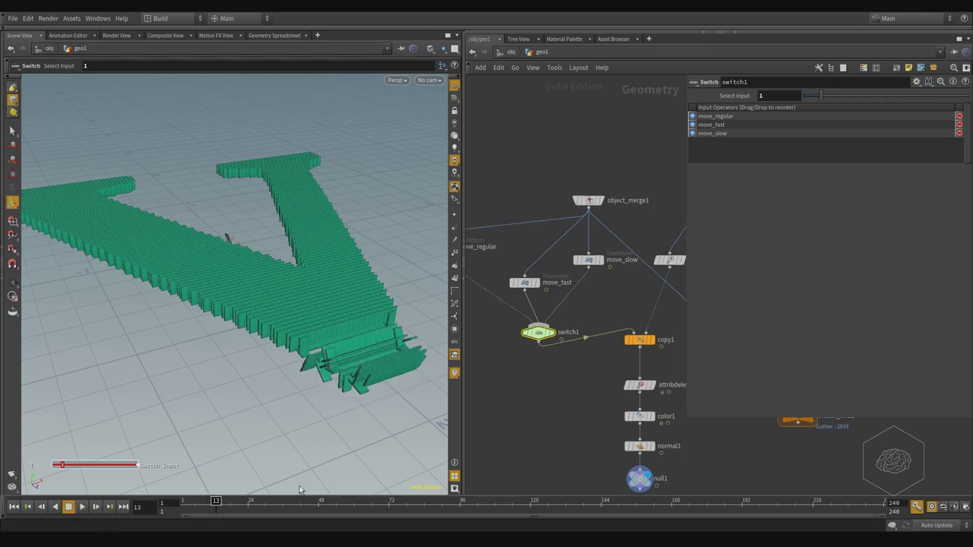
Replace $FF with ($FF*10) inside the fit expression of move_fast's Z rotation.
middle_drag(583, 355, 582, 381)
middle_drag(583, 325, 593, 345)
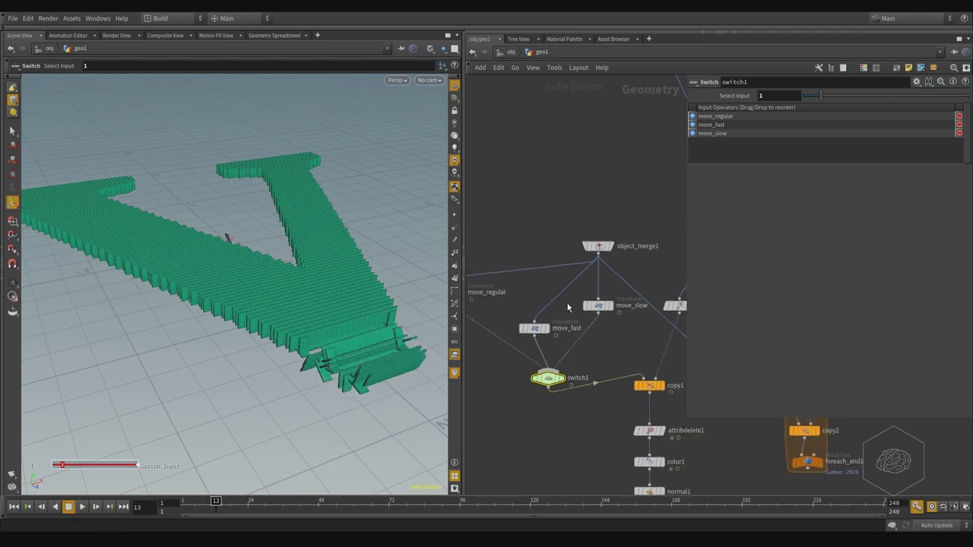
click(533, 327)
click(940, 147)
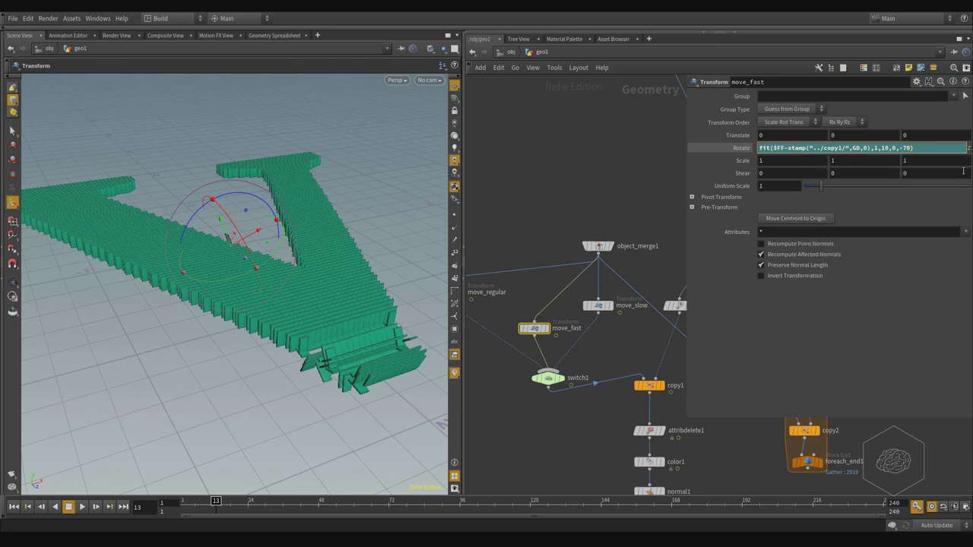
text(($FF*10))
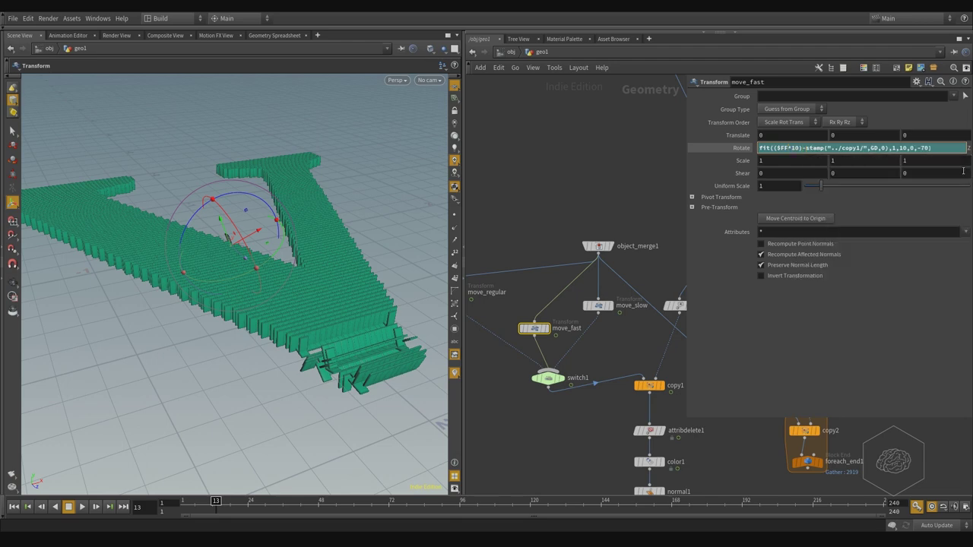
key(Return)
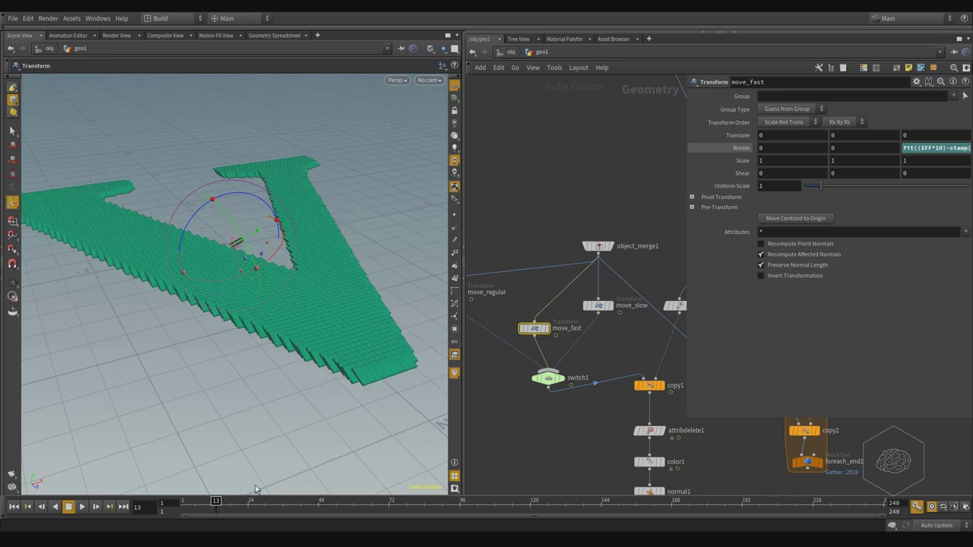
Scrub the opening frames, ending at frame 9, to examine the faster wave across the letter.
click(190, 507)
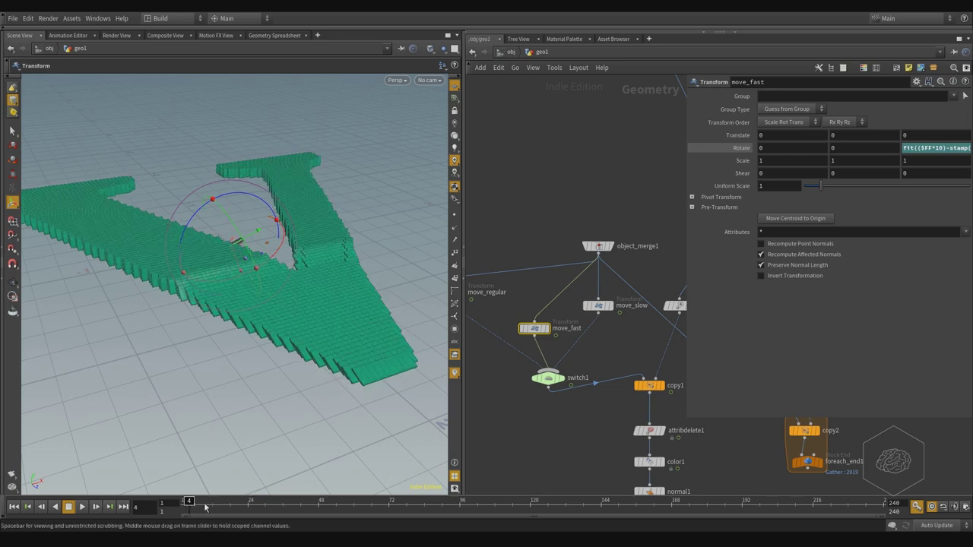
click(199, 507)
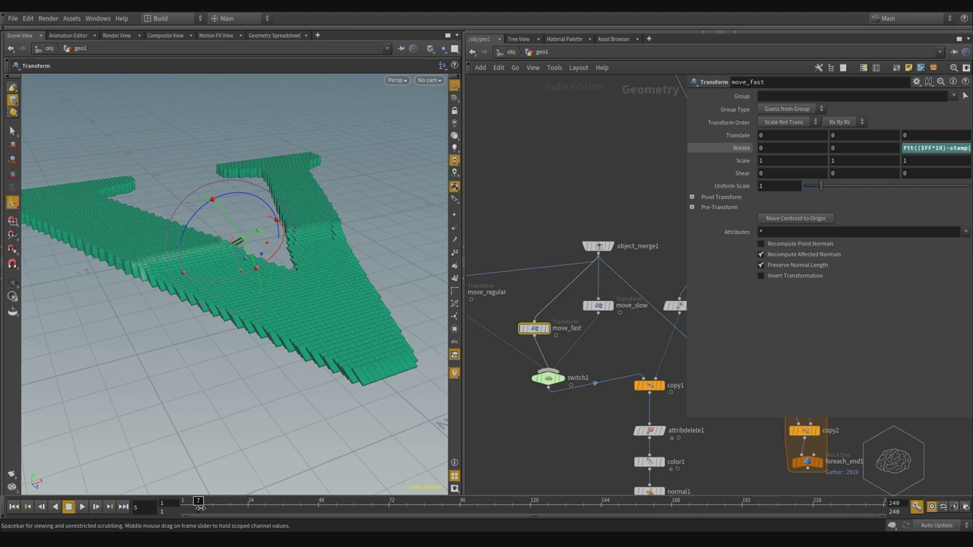
drag(199, 507, 203, 507)
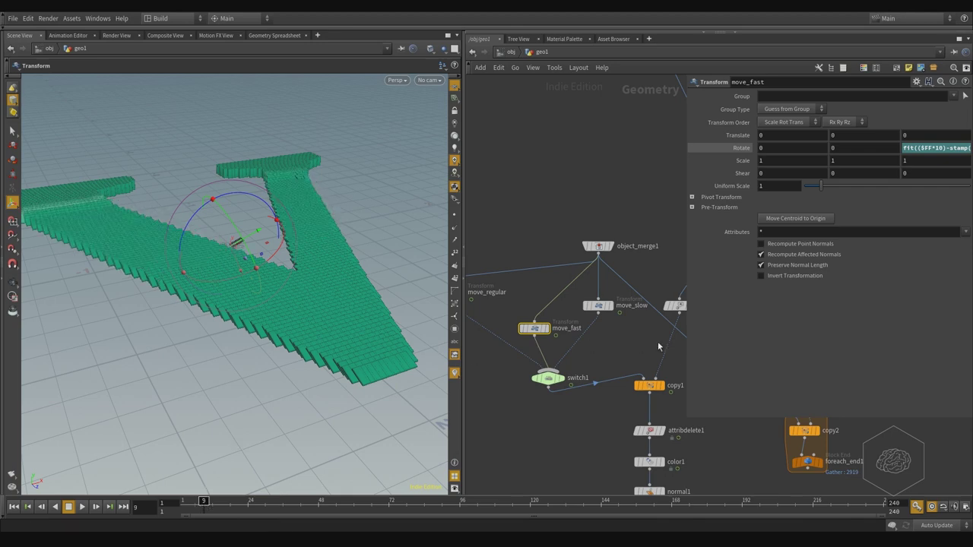
Replace $FF with ($FF/10) inside the fit expression of move_slow's Z rotation.
click(598, 305)
click(920, 149)
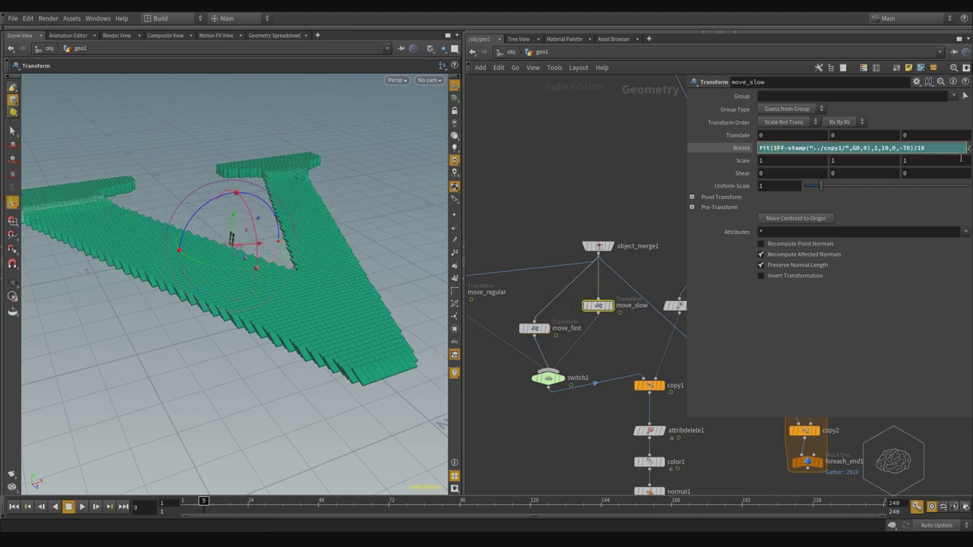
text(()
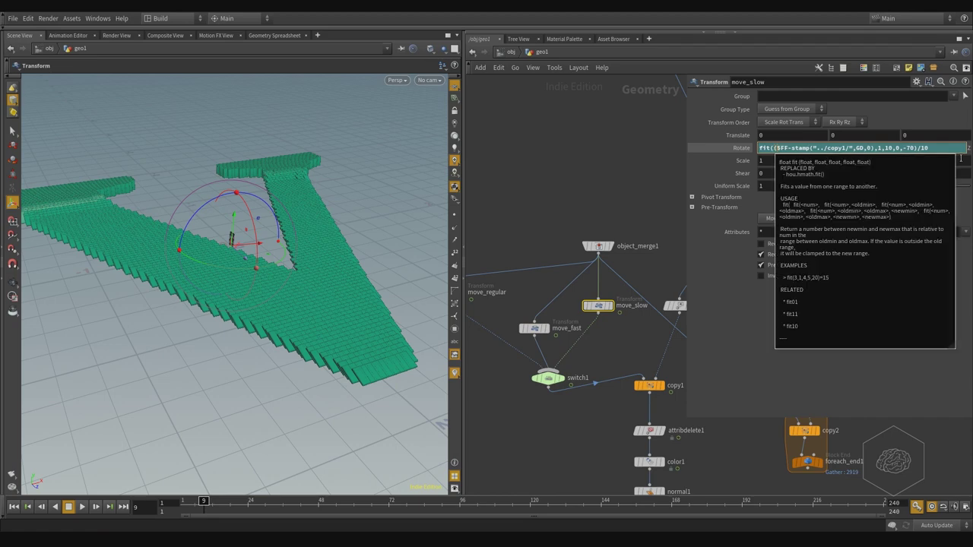
key(Right)
key(Right)
key(Right)
text(/10)
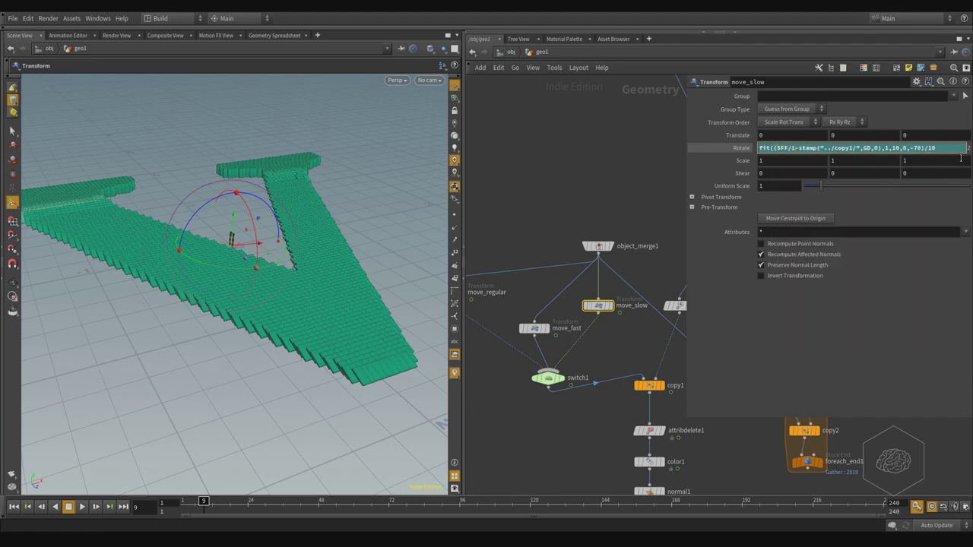
text())
key(Return)
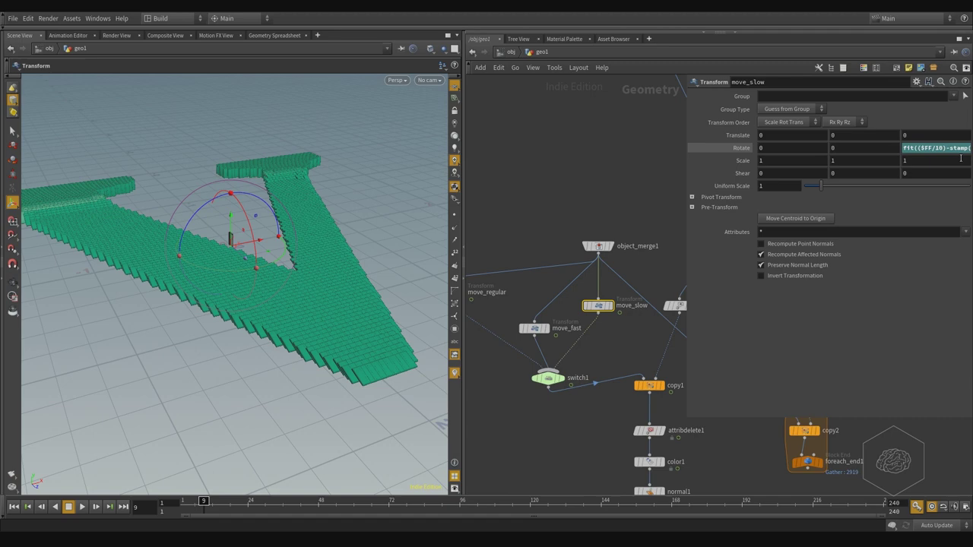
Set switch1's Select Input to 2 and scrub the timeline to frame 212.
click(549, 377)
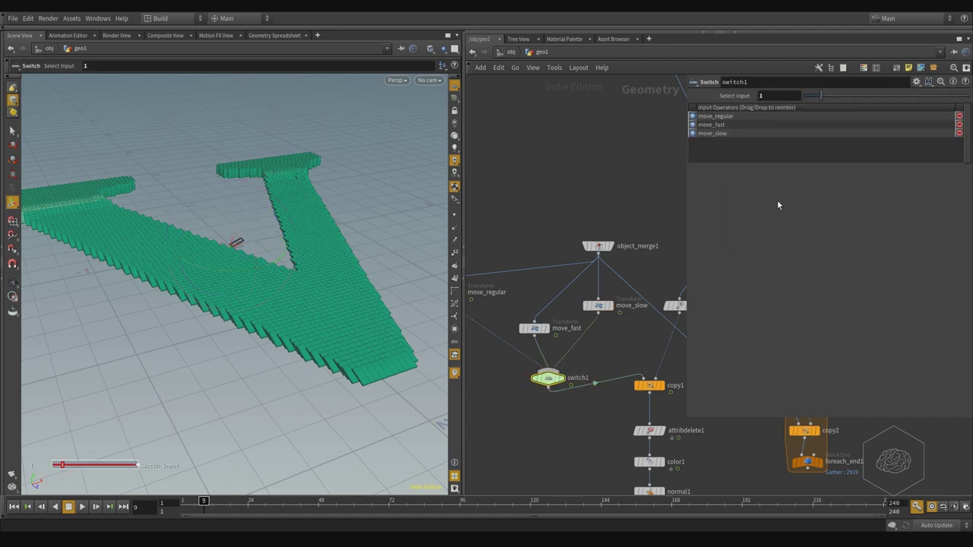
drag(832, 95, 836, 96)
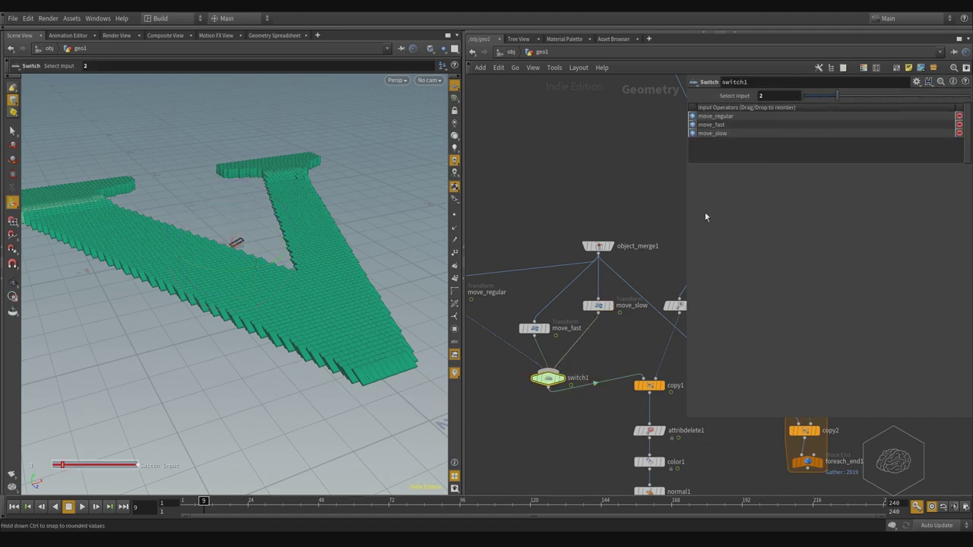
drag(214, 501, 472, 504)
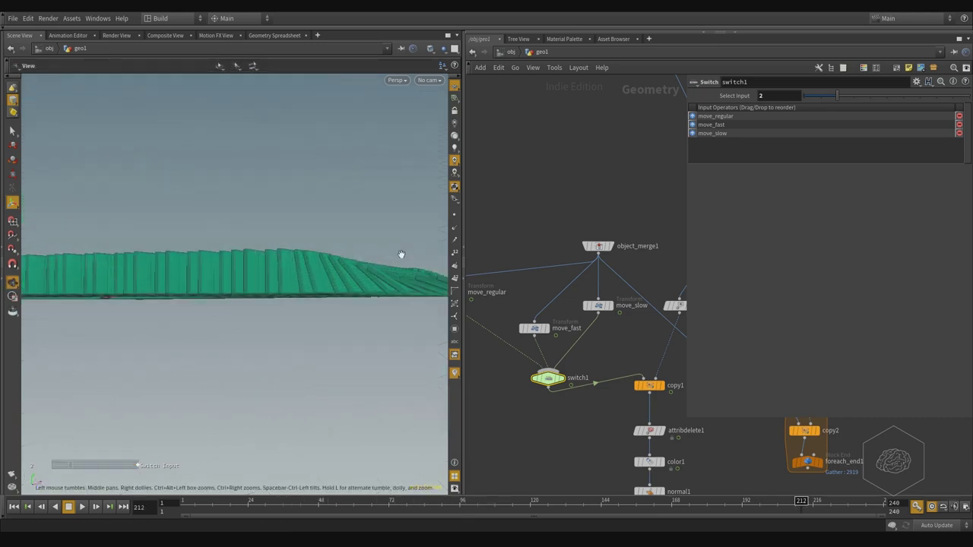
Examine the falling pieces up close at frame 212, and frame the whole letter V from above.
scroll(397, 254, up, 4)
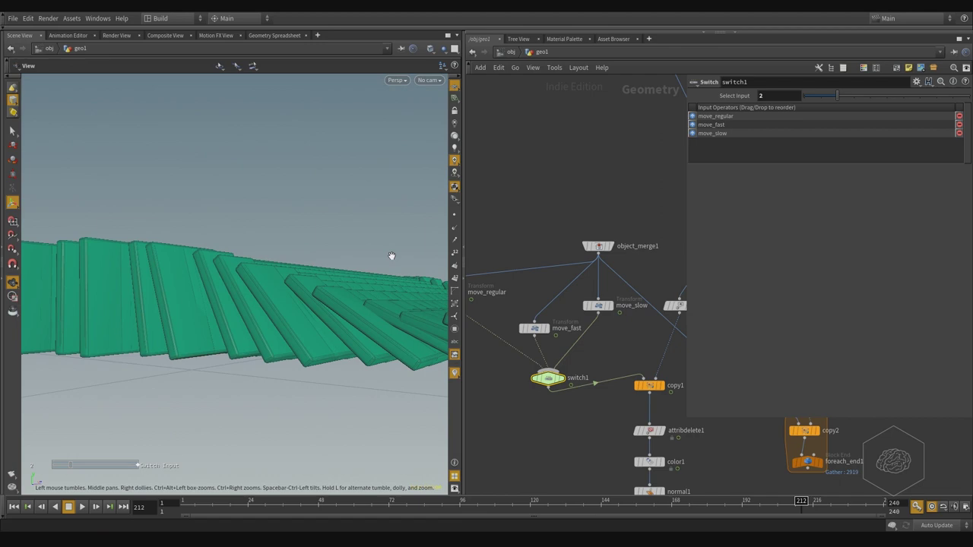
drag(392, 256, 248, 340)
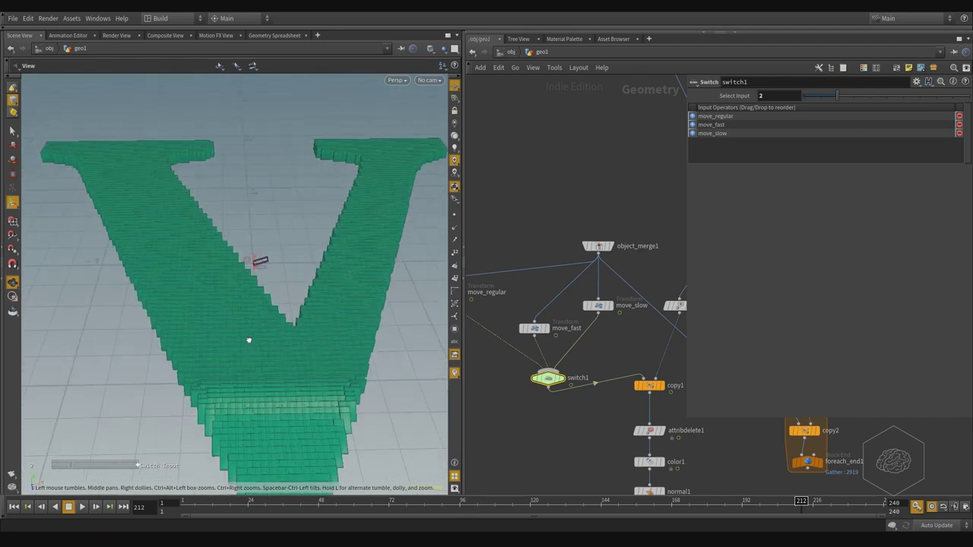
middle_drag(297, 330, 273, 308)
scroll(274, 308, down, 2)
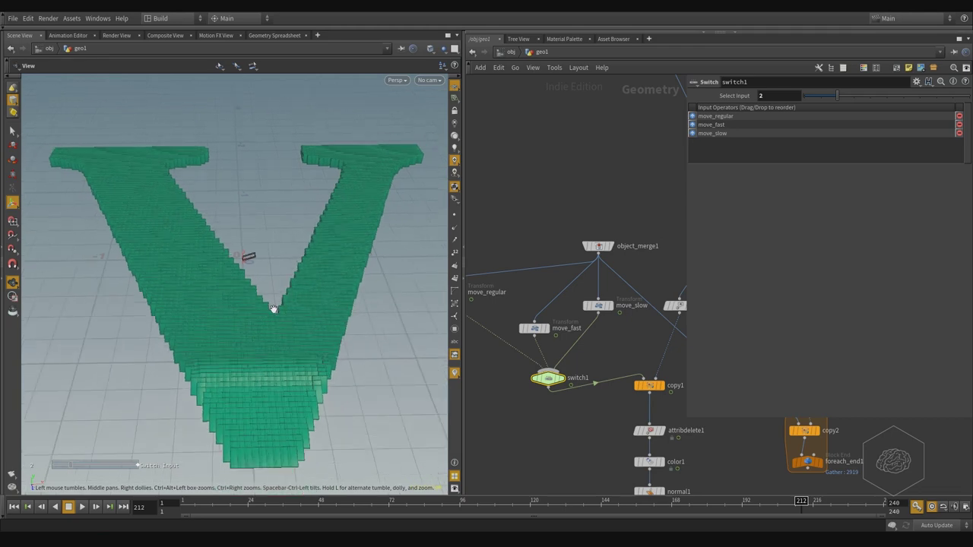
drag(282, 300, 281, 301)
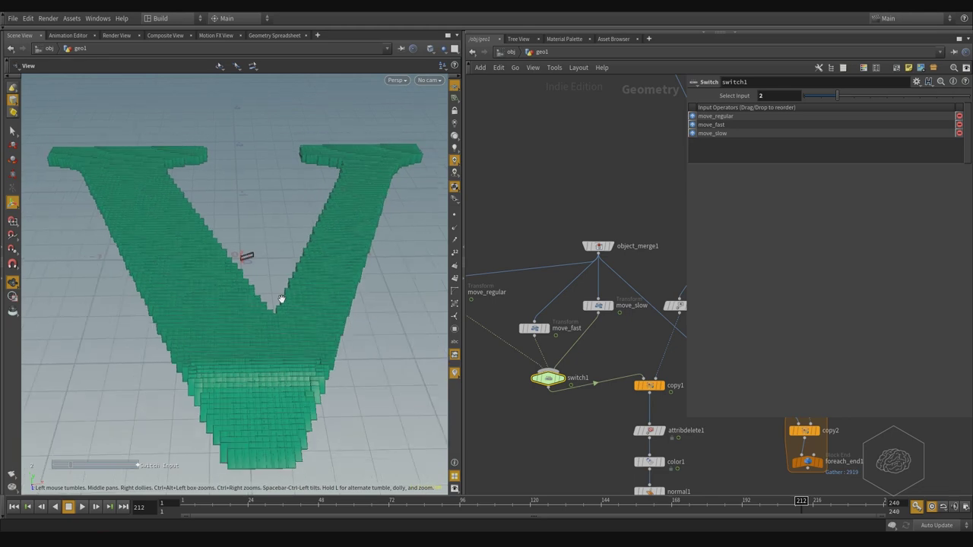
Create a new camera from the current view and lock it to the viewport navigation.
key(Return)
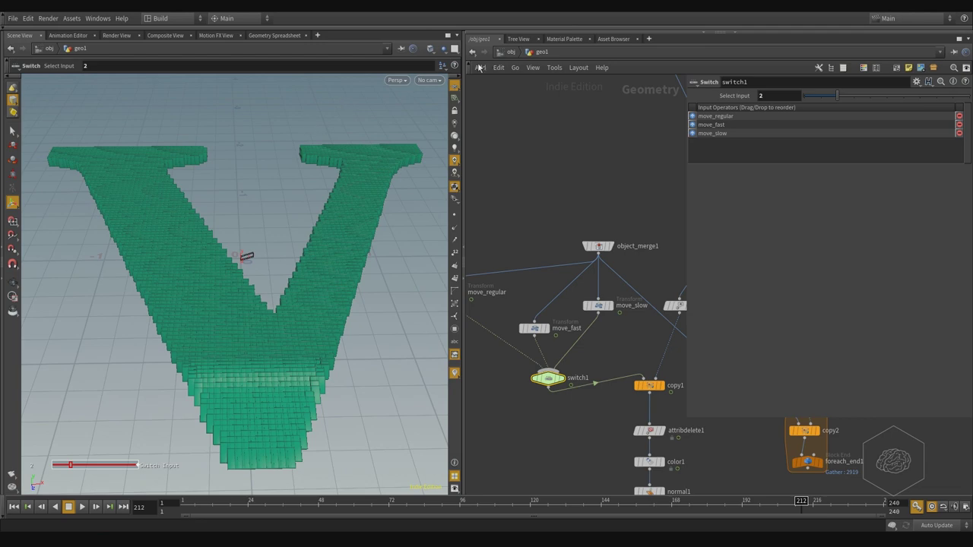
click(430, 81)
click(452, 110)
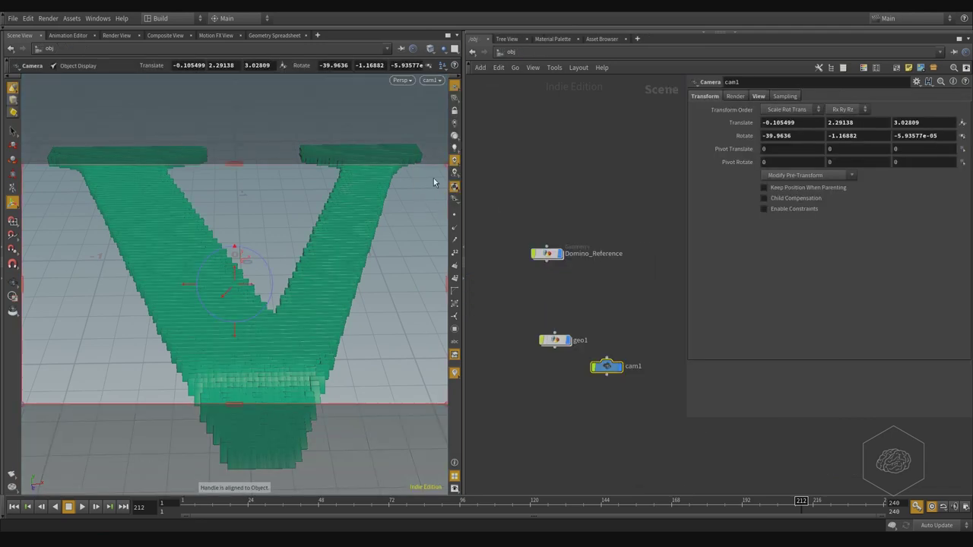
click(456, 113)
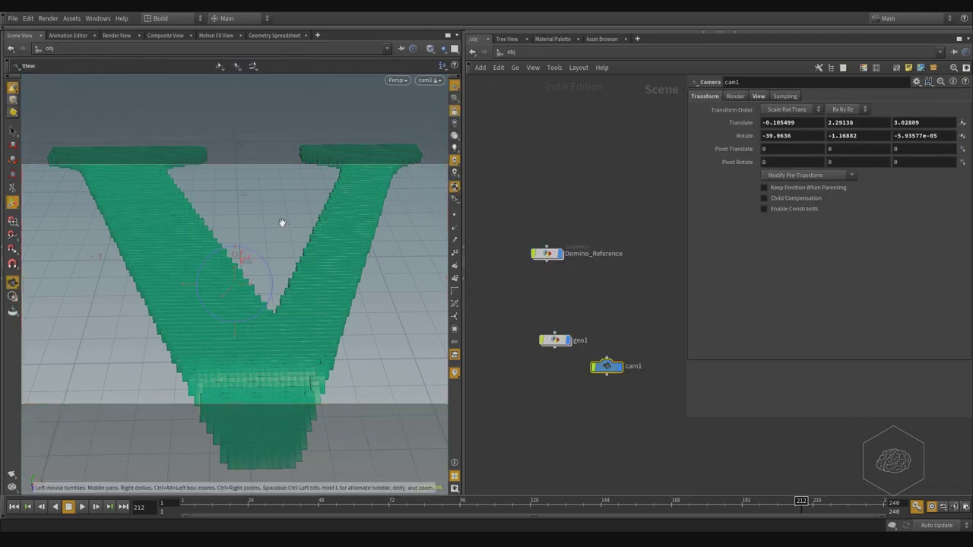
Pull cam1 back to about -0.09, 4.04, 4.32, tilted about -45.5° in X, so the whole V is framed, and reopen geo1's network.
alt+right_drag(280, 223, 260, 203)
alt+middle_drag(261, 203, 251, 224)
alt+right_drag(250, 223, 242, 223)
alt+middle_drag(278, 208, 261, 227)
drag(280, 214, 266, 221)
right_drag(266, 221, 259, 219)
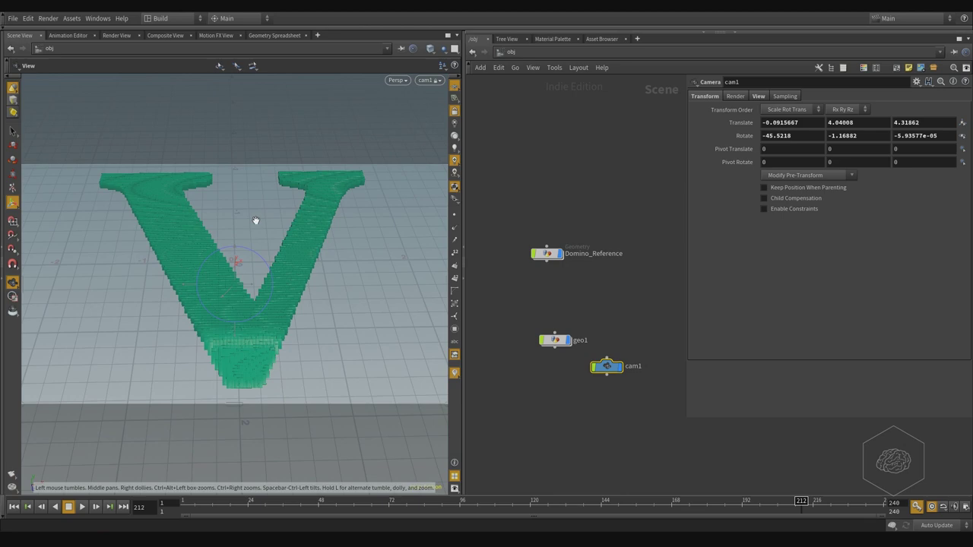
key(Return)
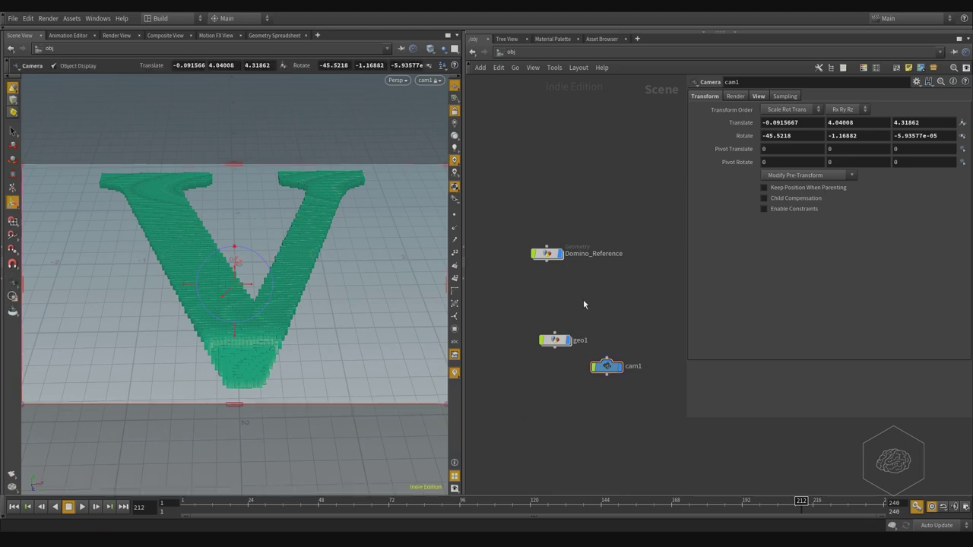
click(555, 339)
double_click(555, 339)
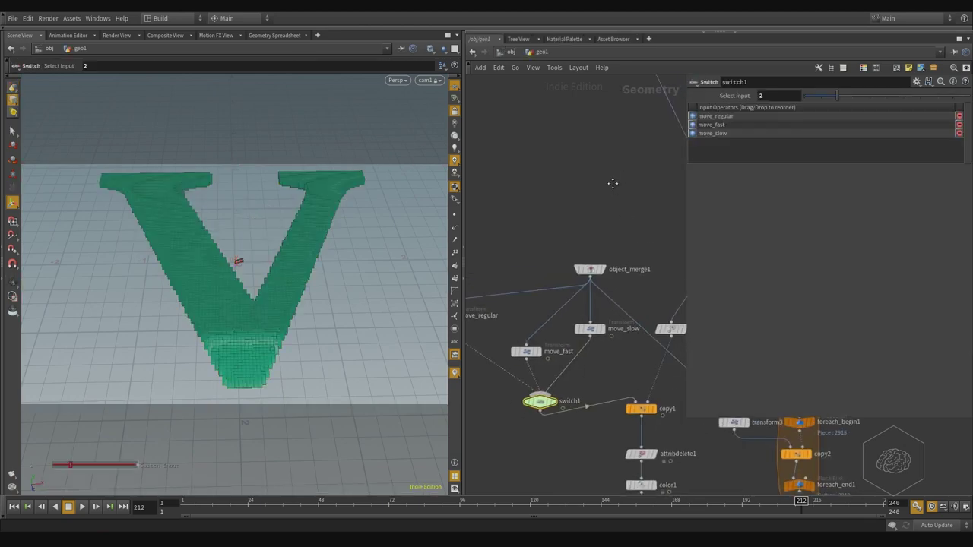